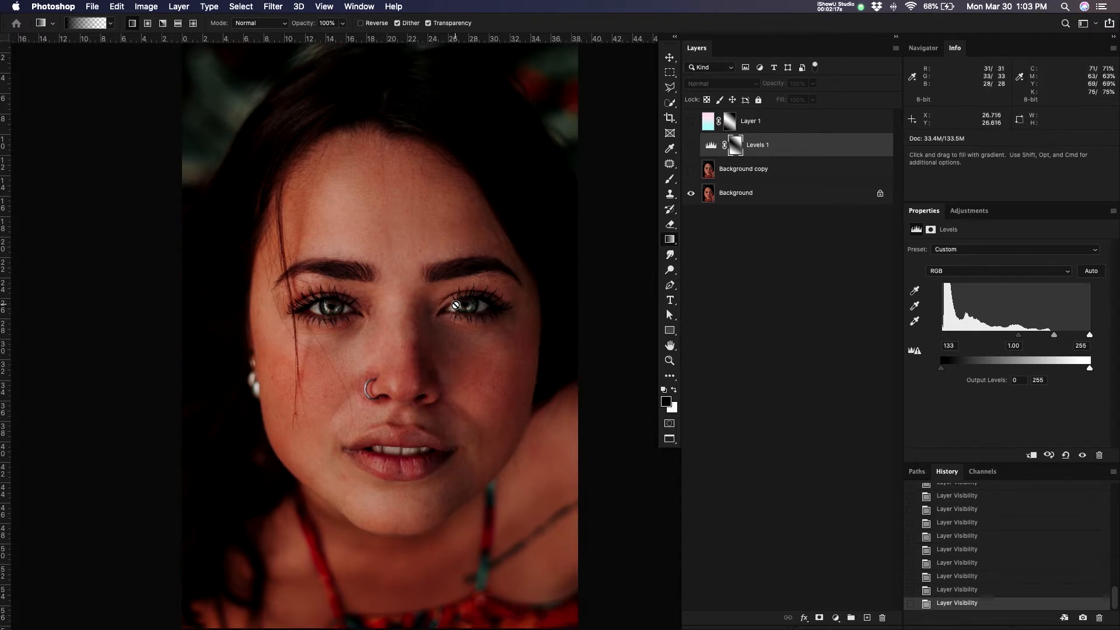
drag(420, 250, 415, 255)
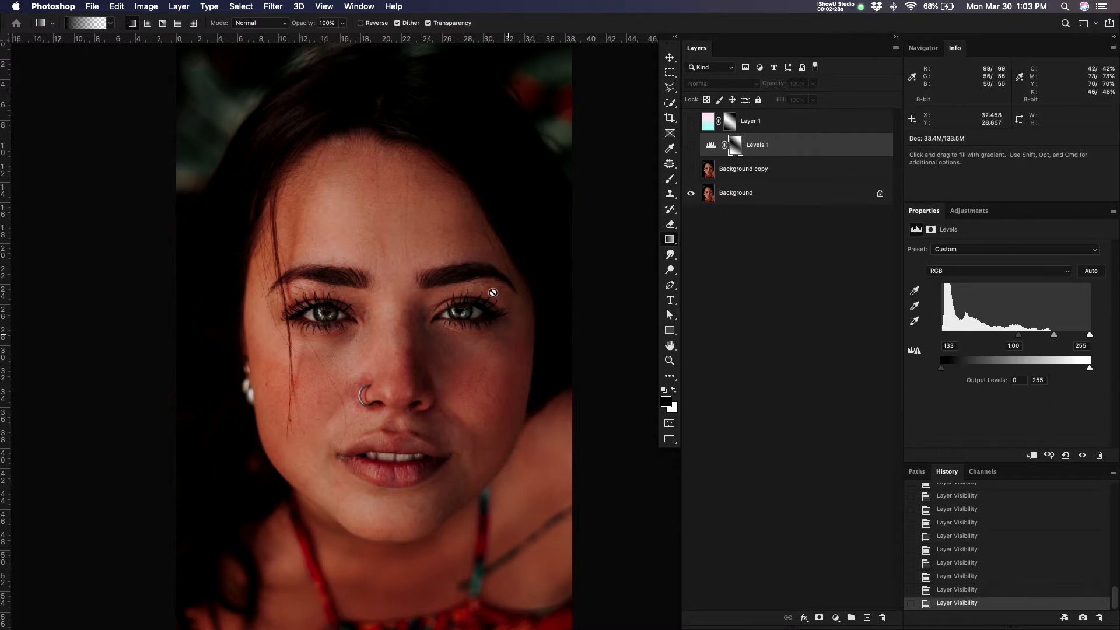
key(z)
click(419, 322)
click(463, 299)
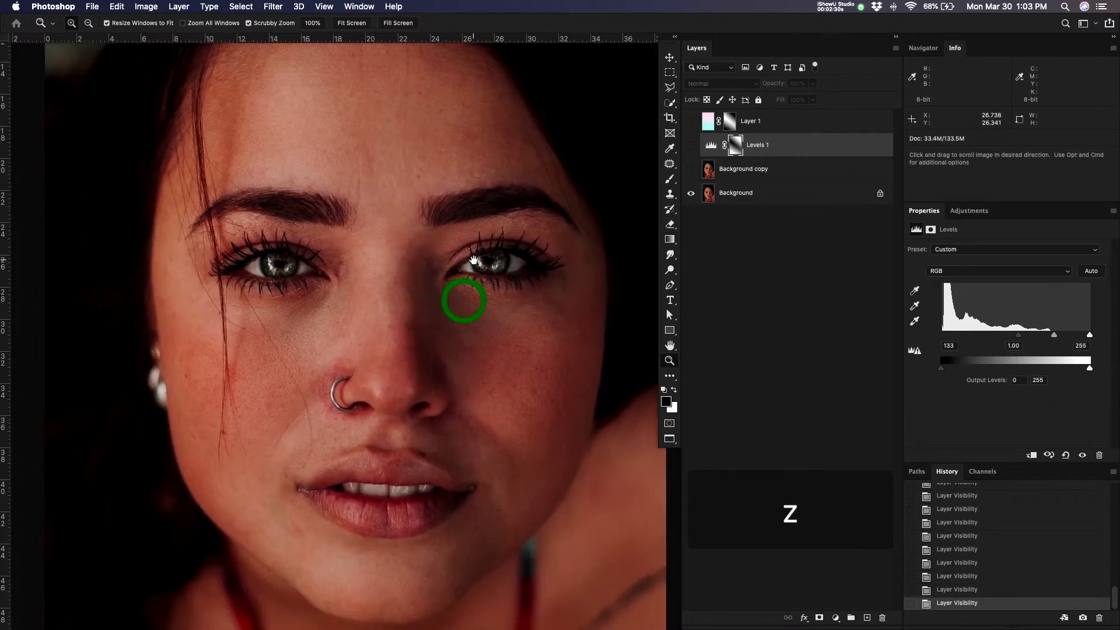
drag(514, 326, 452, 272)
Activate the Gradient tool and choose the Foreground to Background preset from the Basics group
key(g)
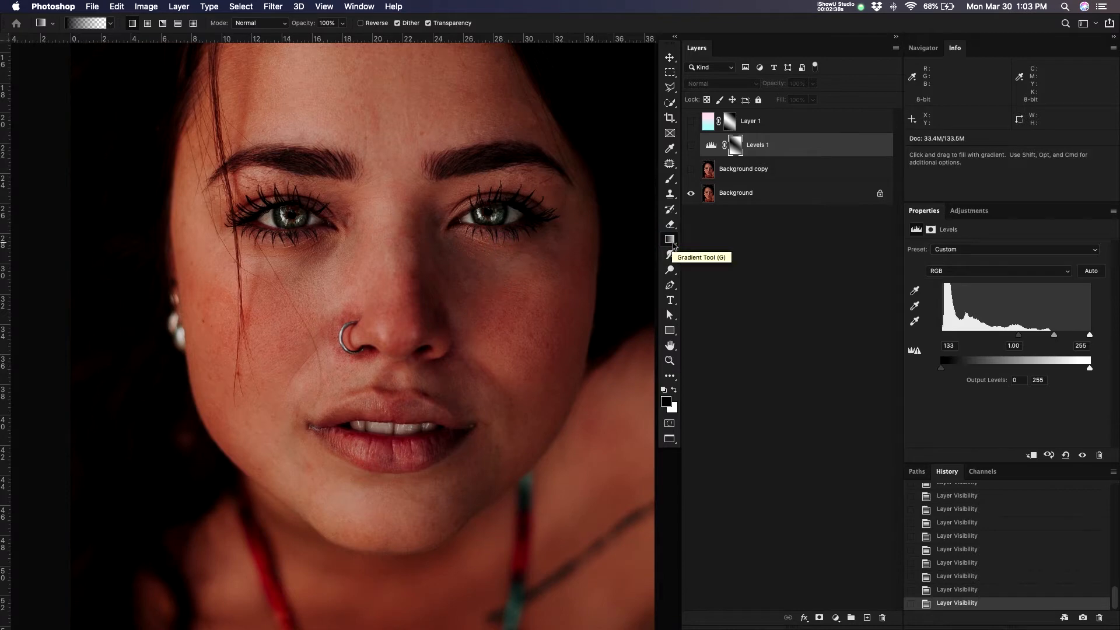
key(g)
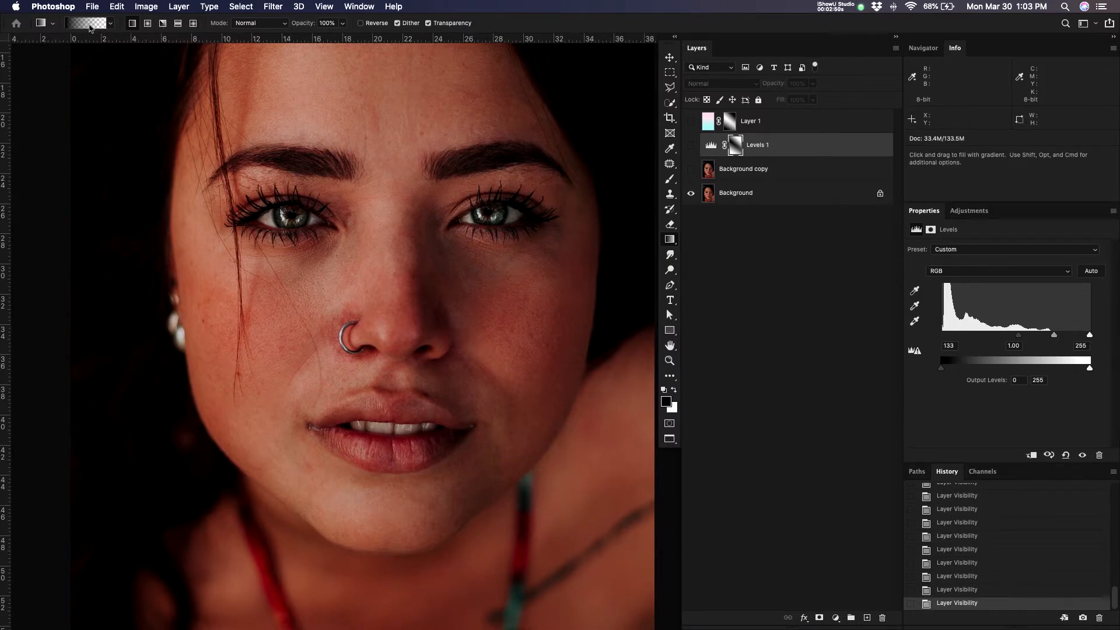
click(110, 25)
click(61, 48)
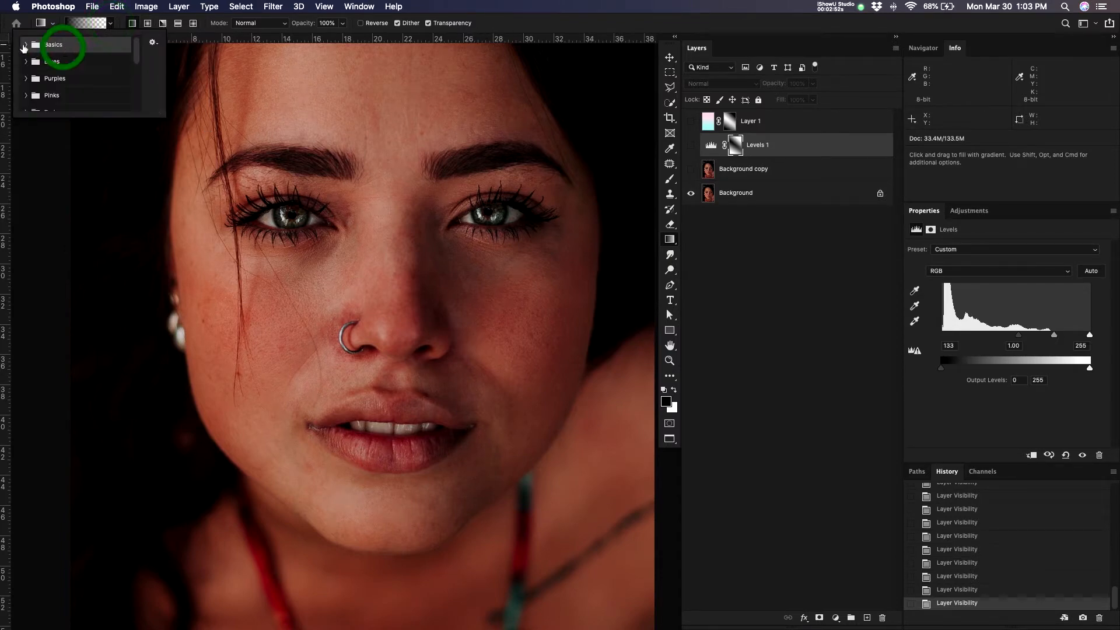
click(24, 47)
click(40, 63)
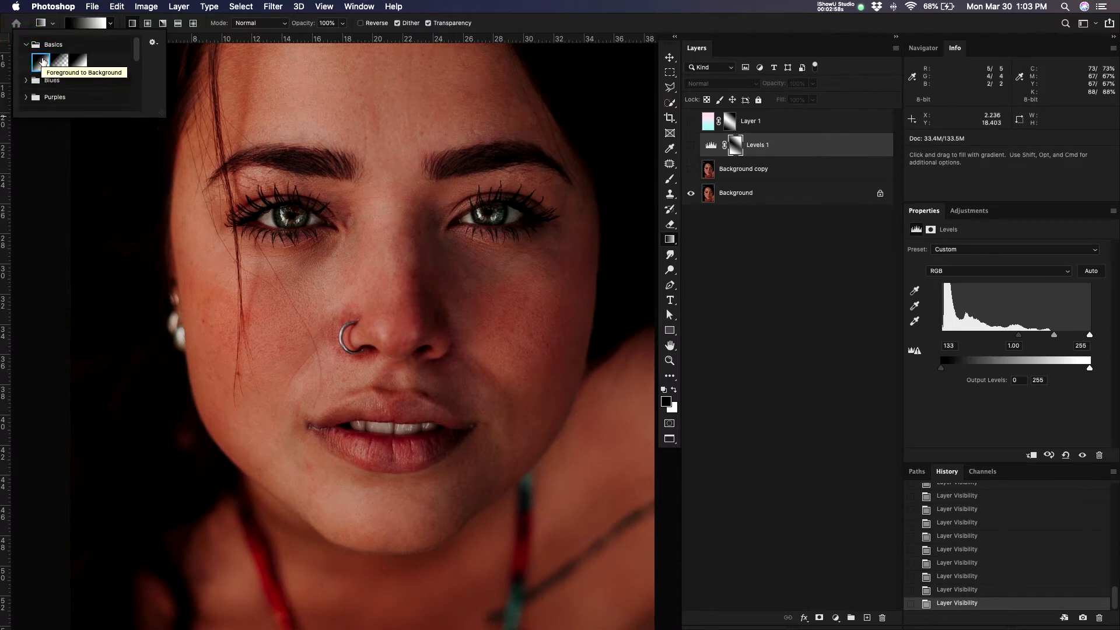
Set the foreground color to pure red and the background color to blue, hex 0024ff
click(666, 403)
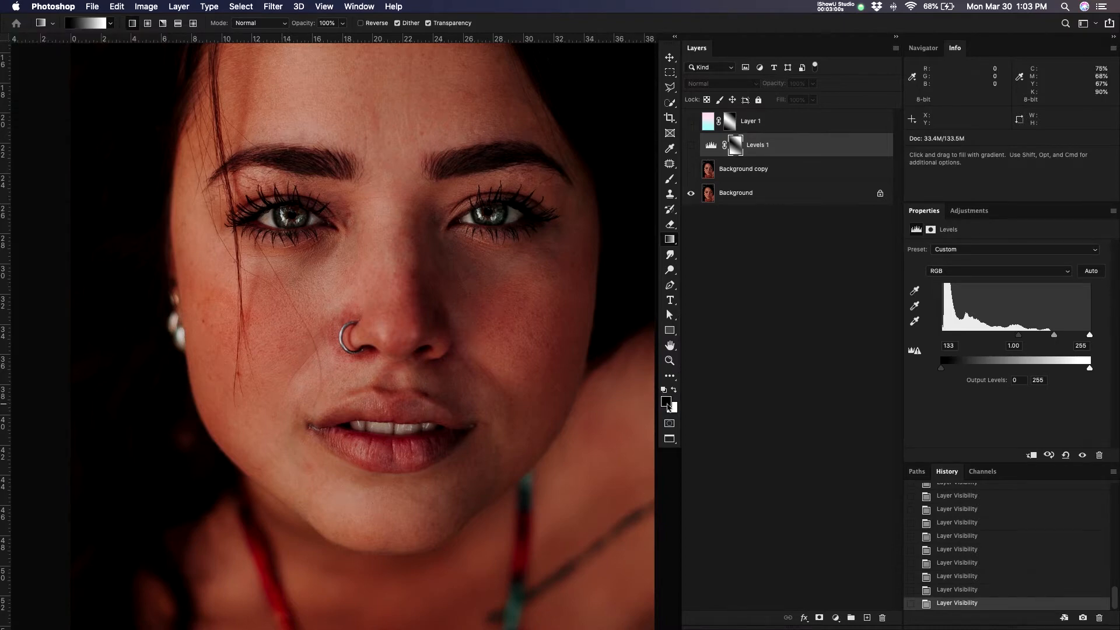
click(722, 282)
click(865, 206)
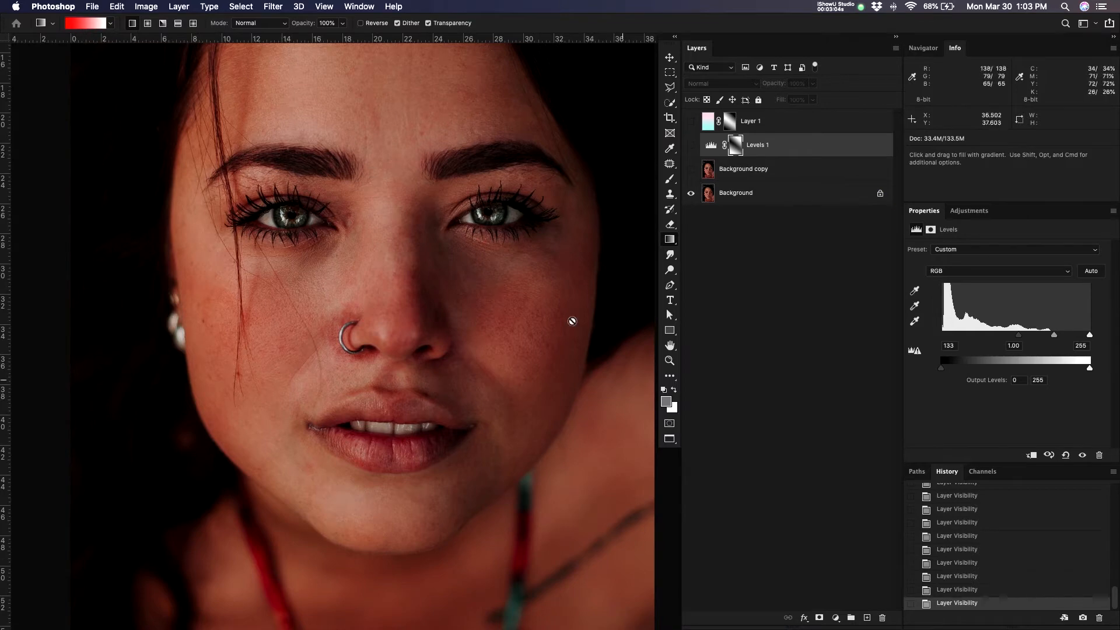
click(676, 411)
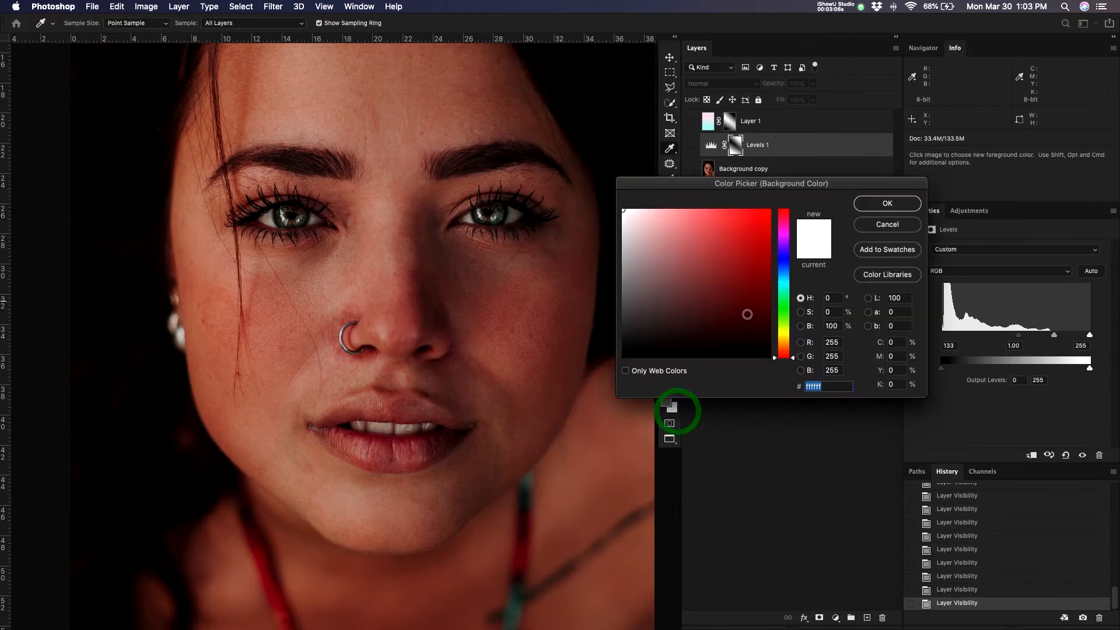
drag(783, 284, 770, 207)
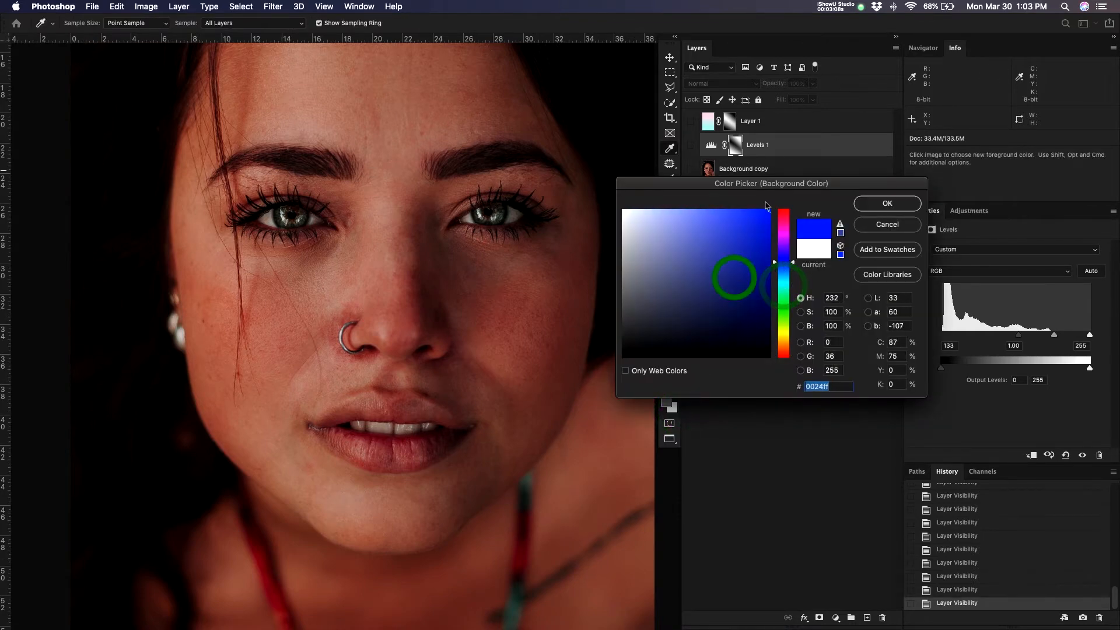
click(887, 203)
Examine the red-to-blue Foreground to Background gradient in the Gradient Editor without changing it
click(69, 24)
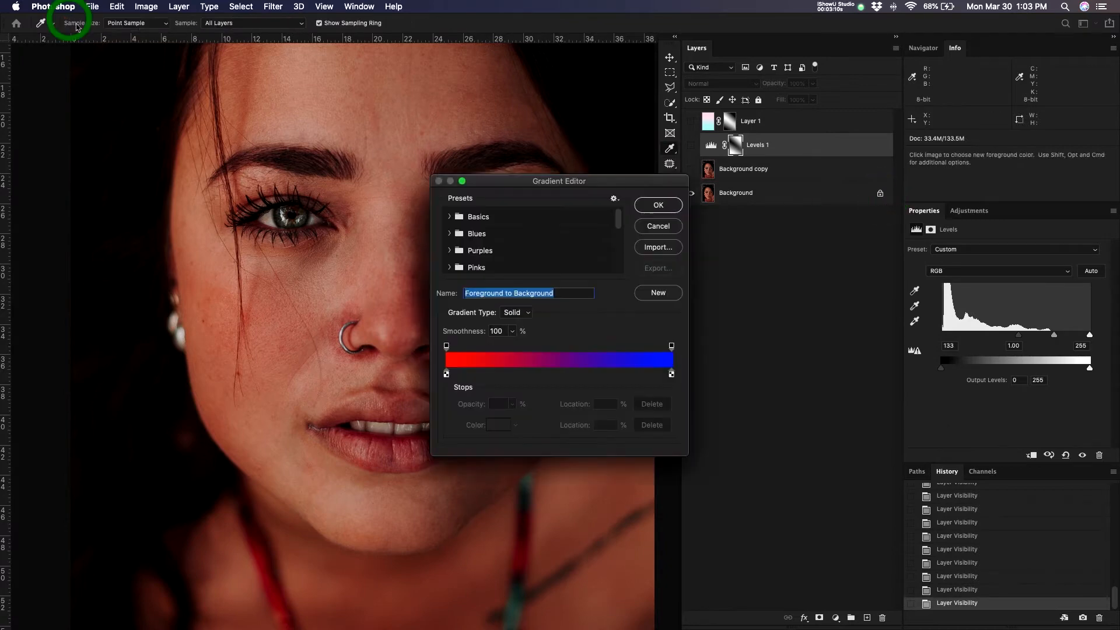
click(658, 222)
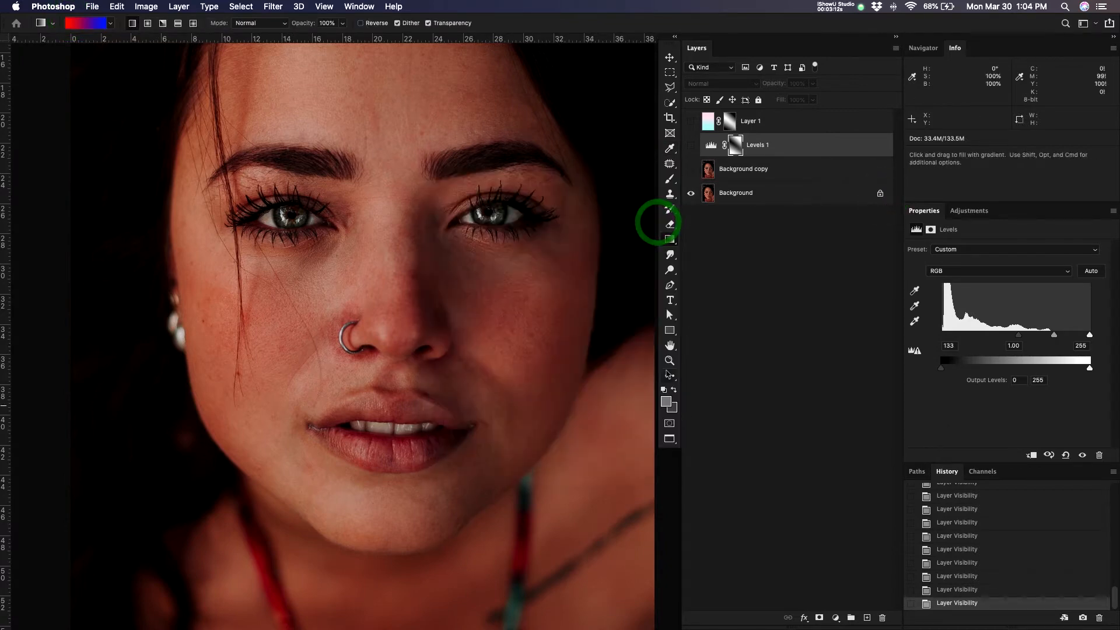
click(95, 25)
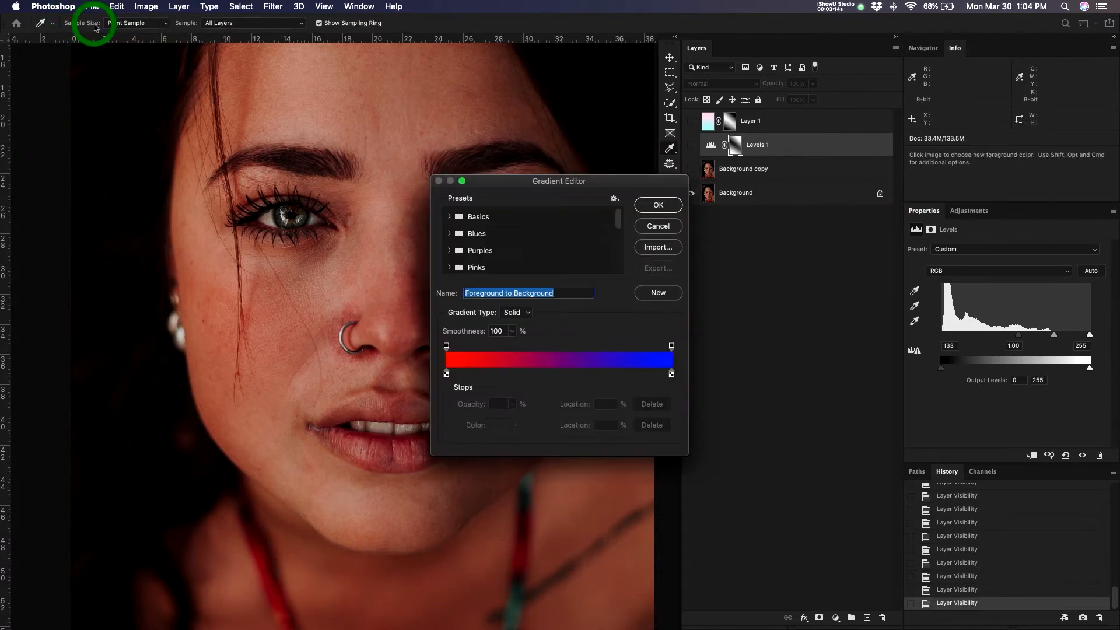
drag(507, 183, 471, 201)
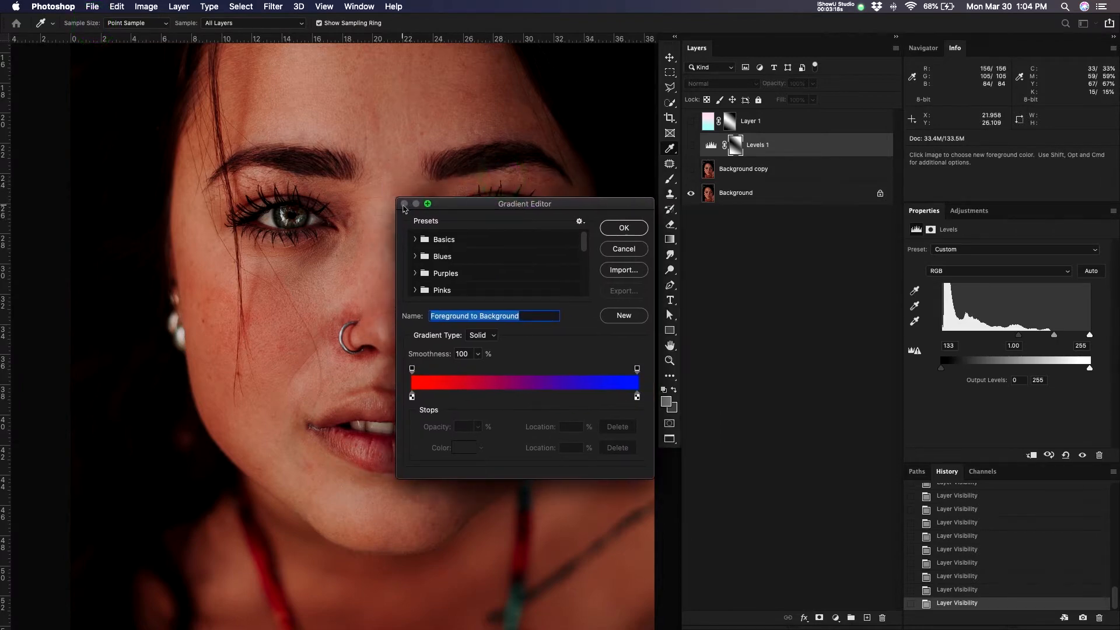
key(Escape)
Select the Background layer and pick the Foreground to Background preset from the Basics group in the Gradient Editor
click(804, 176)
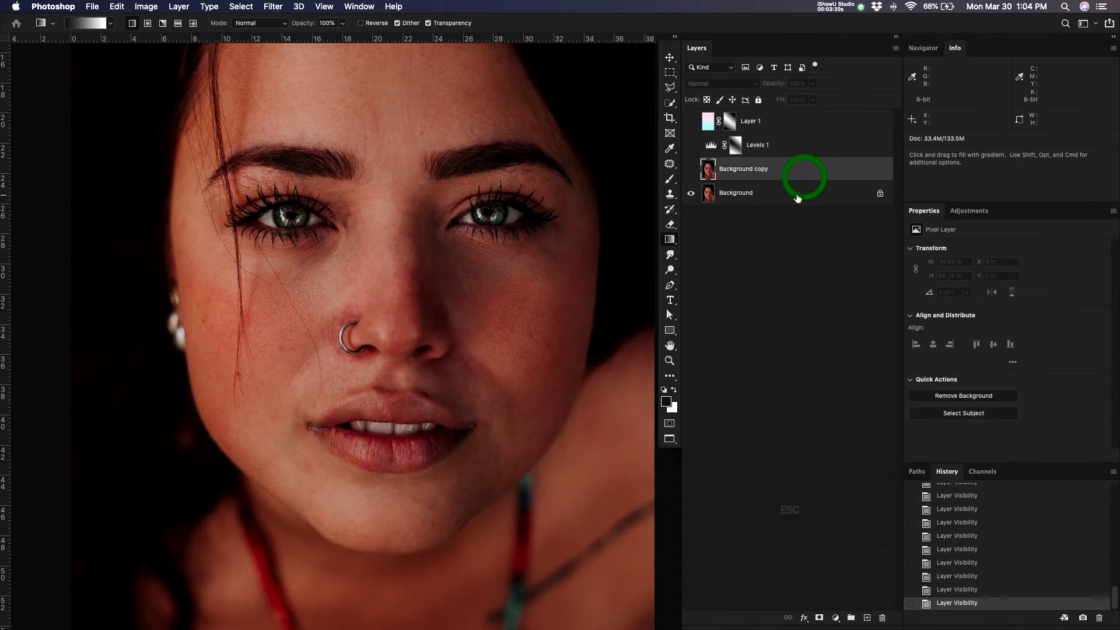
click(798, 197)
key(g)
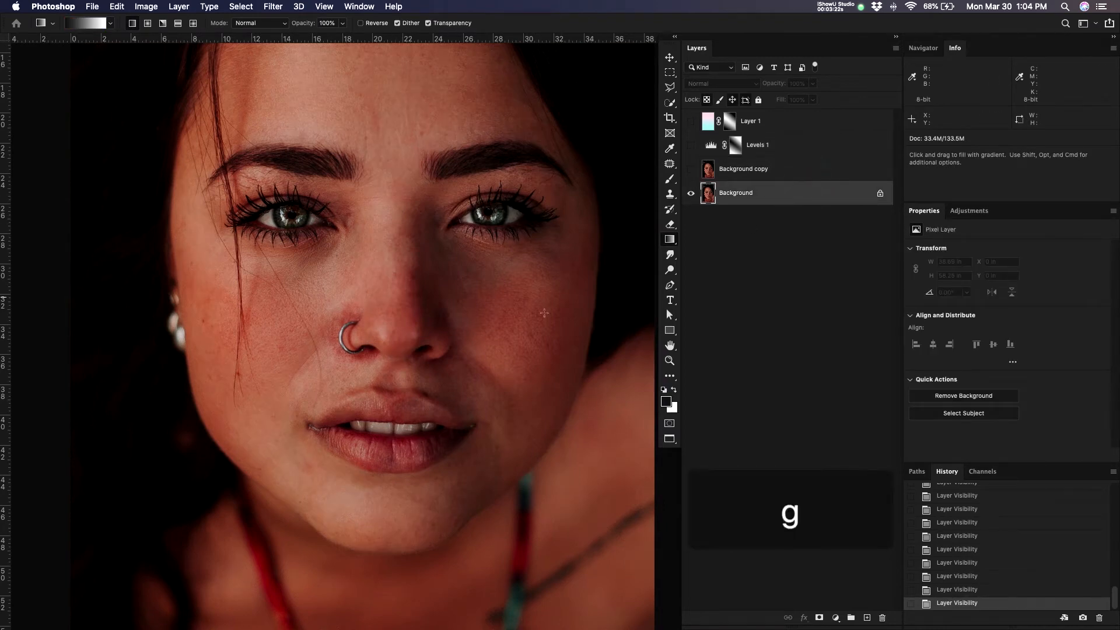
click(87, 25)
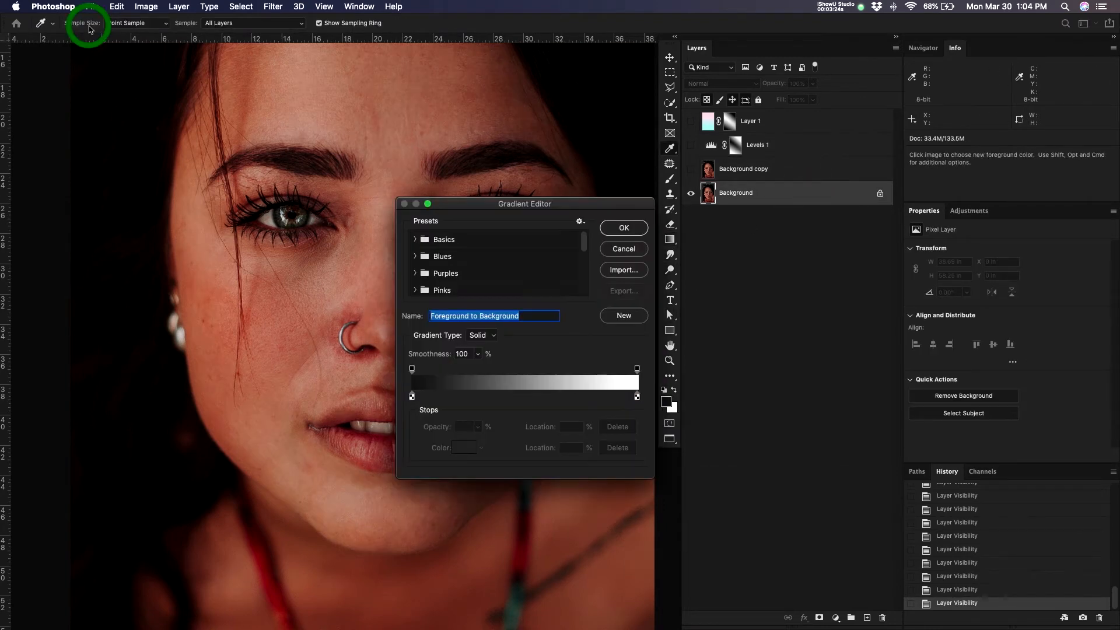
click(416, 242)
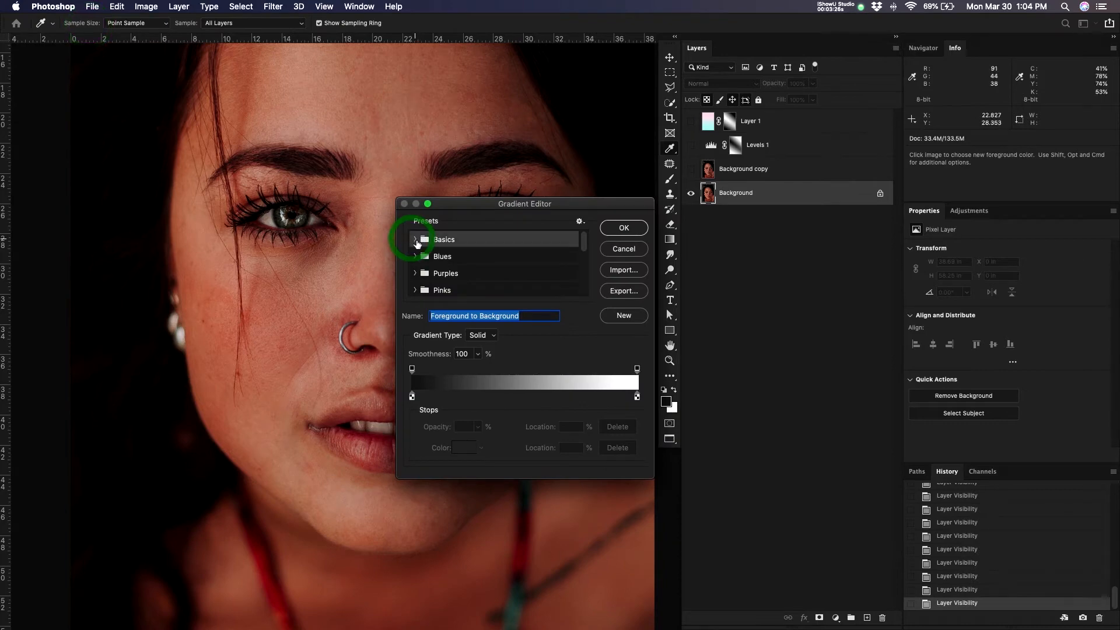
click(415, 240)
key(Escape)
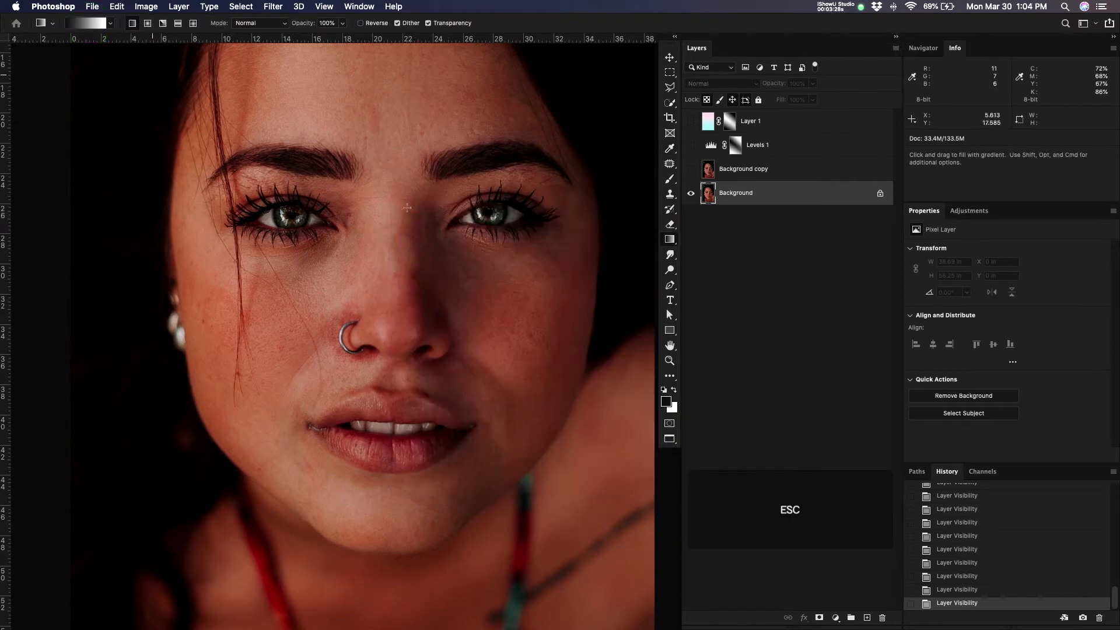
click(98, 24)
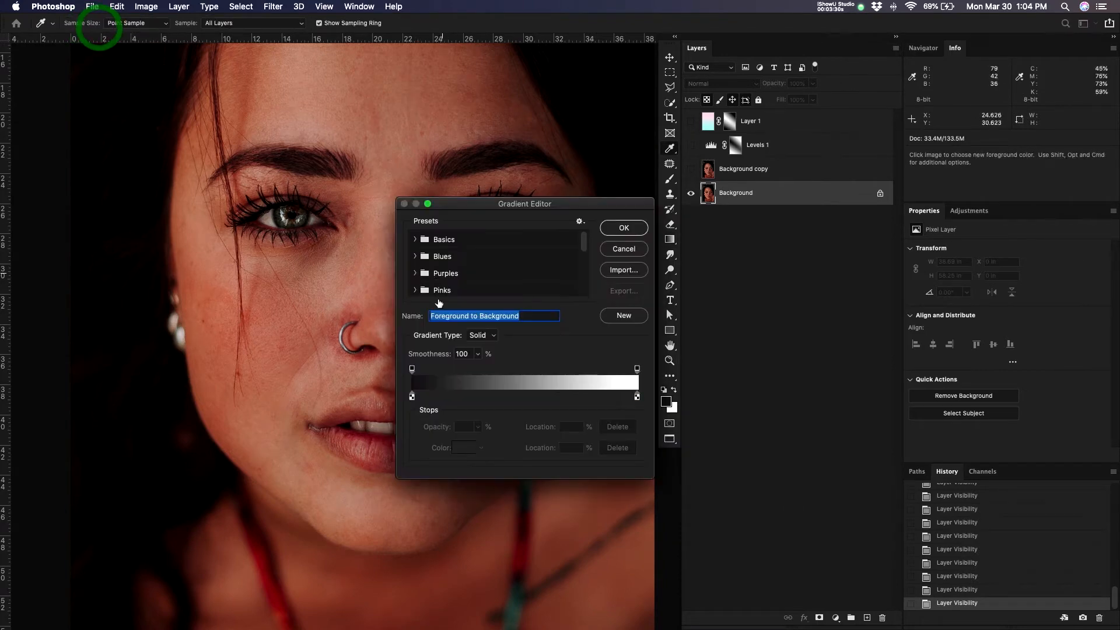
click(414, 239)
click(433, 266)
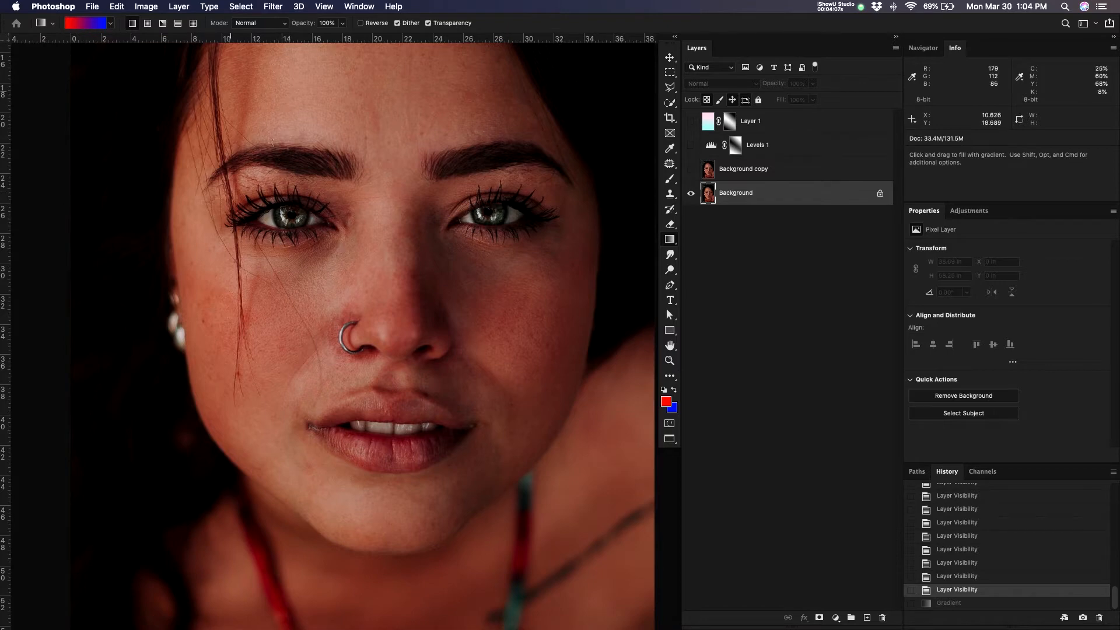
Try a diagonal red-to-blue linear gradient from the upper forehead toward the lower shoulder on the Background layer, and undo it
drag(335, 84, 534, 512)
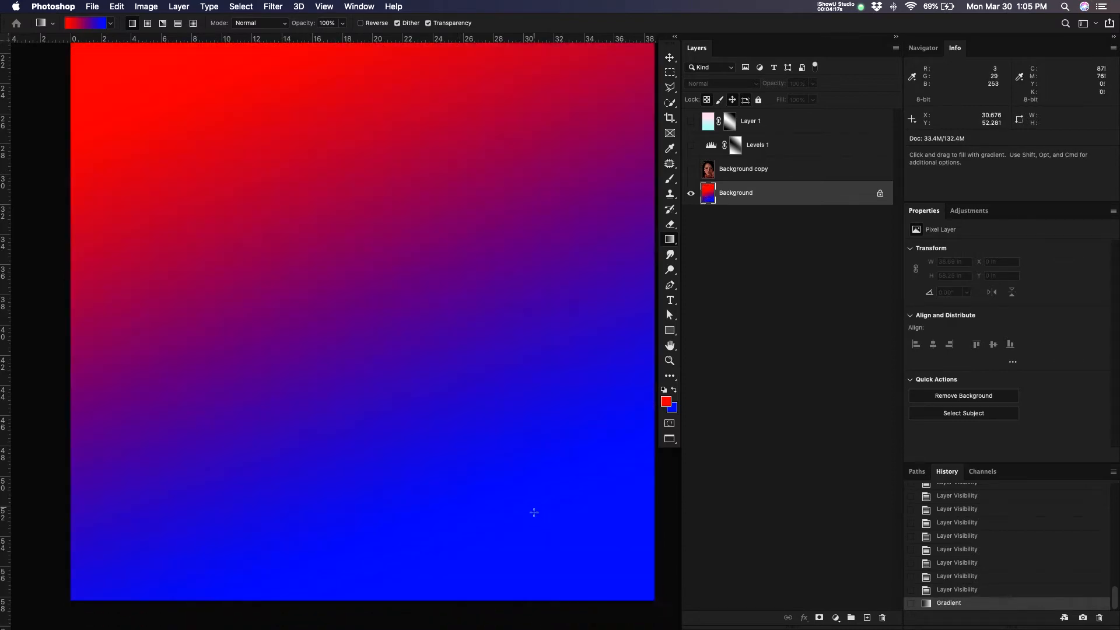
key(super+0)
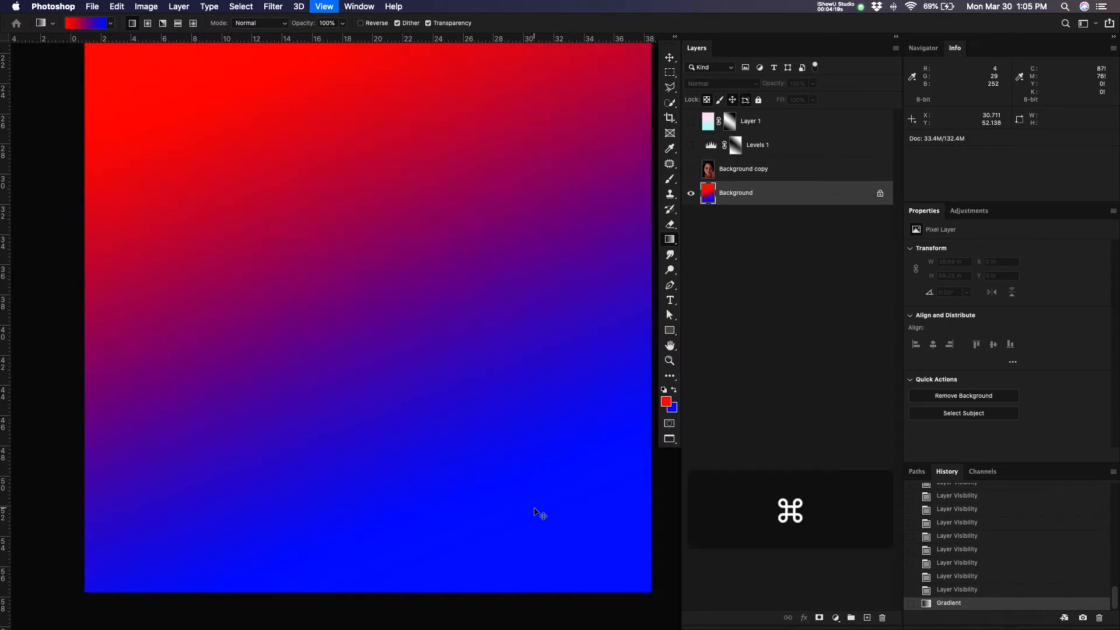
key(super+minus)
drag(502, 367, 338, 364)
drag(484, 325, 417, 312)
key(super+z)
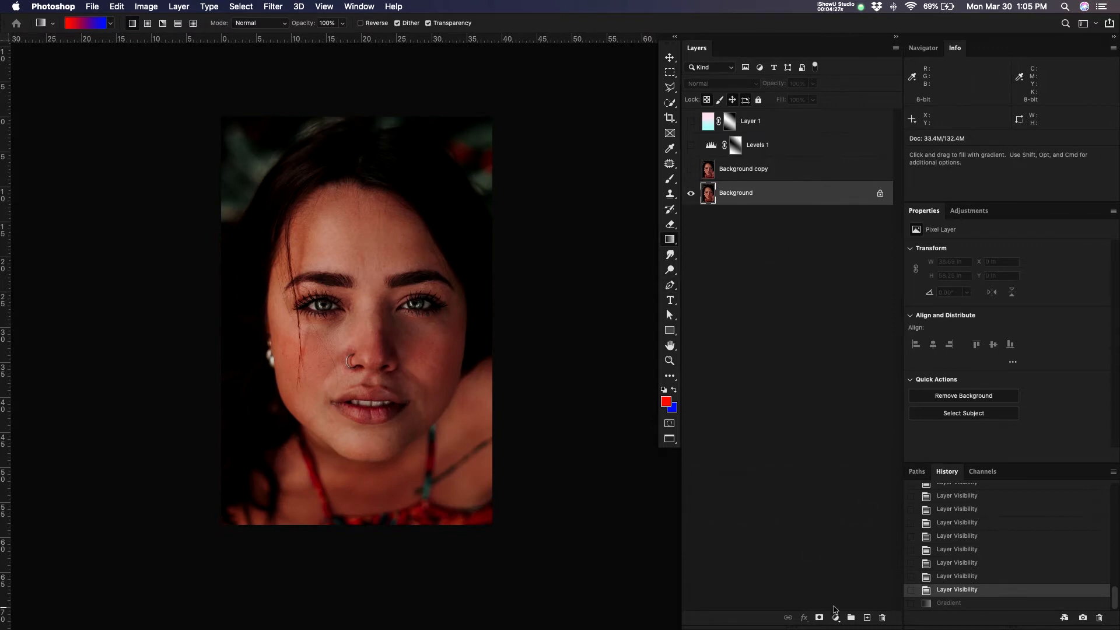
Duplicate the Background layer and hide the duplicate
key(super)
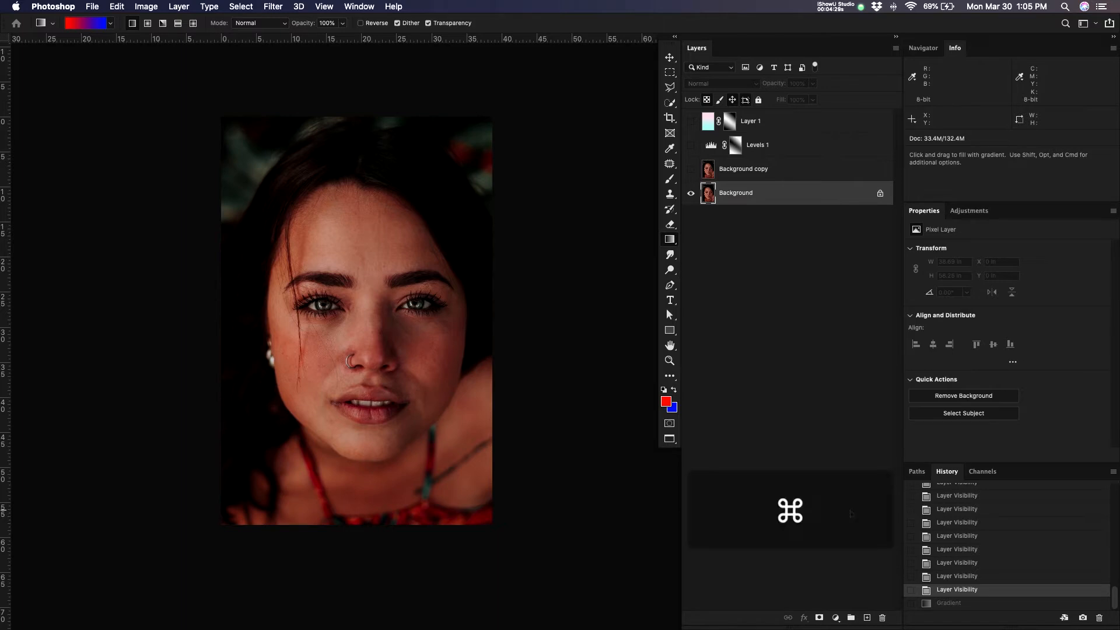
key(super+j)
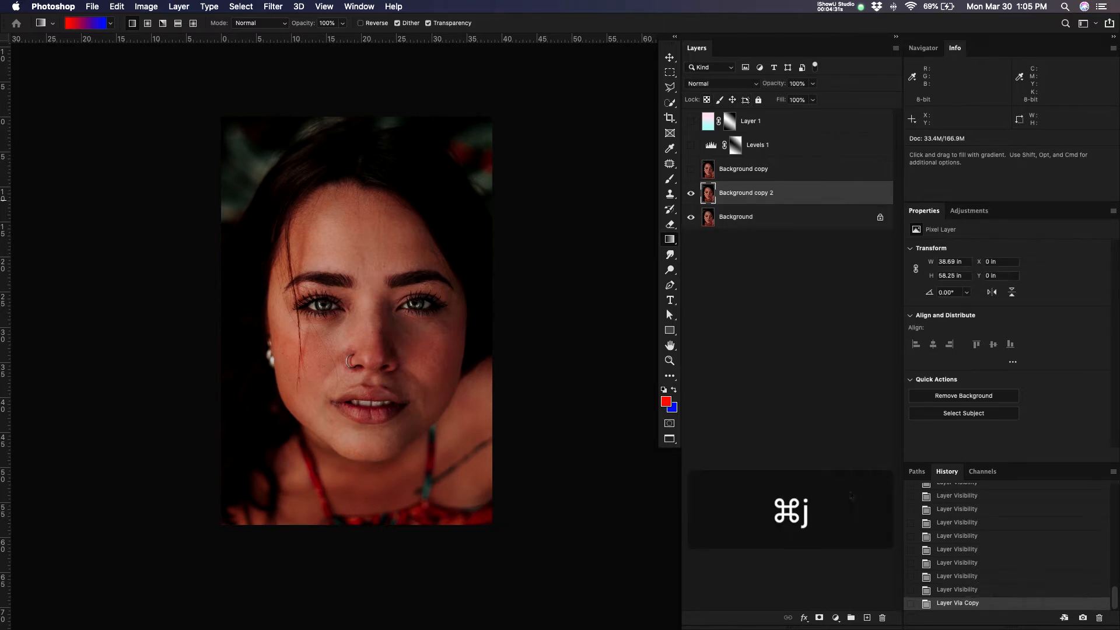
click(690, 192)
Try a red-to-blue linear gradient running down the original Background layer, and undo it
click(769, 217)
drag(374, 261, 432, 520)
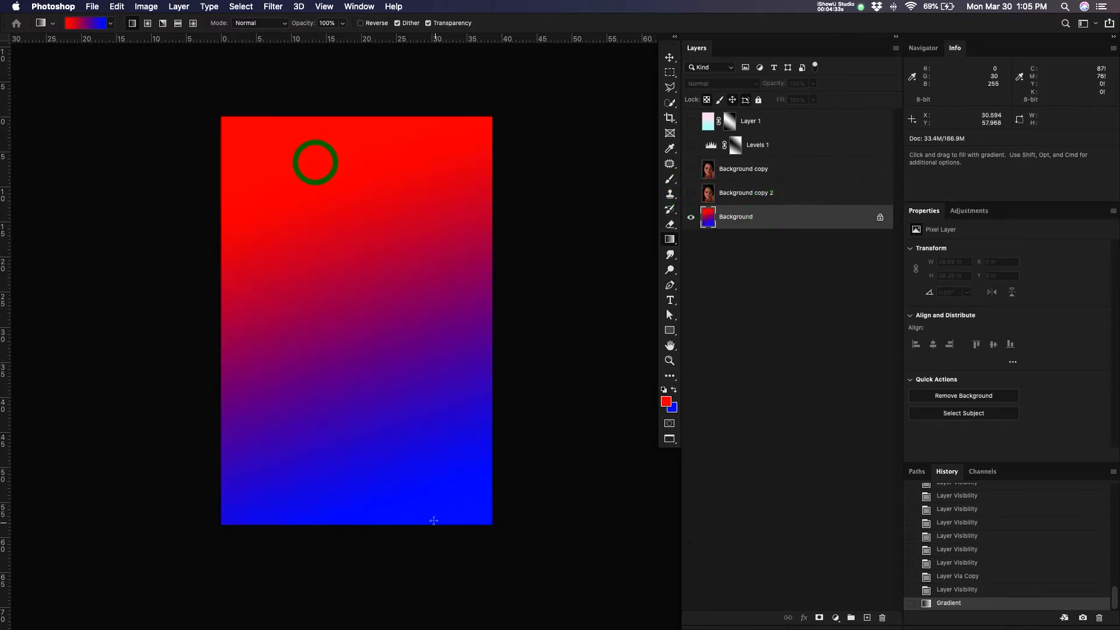
key(v)
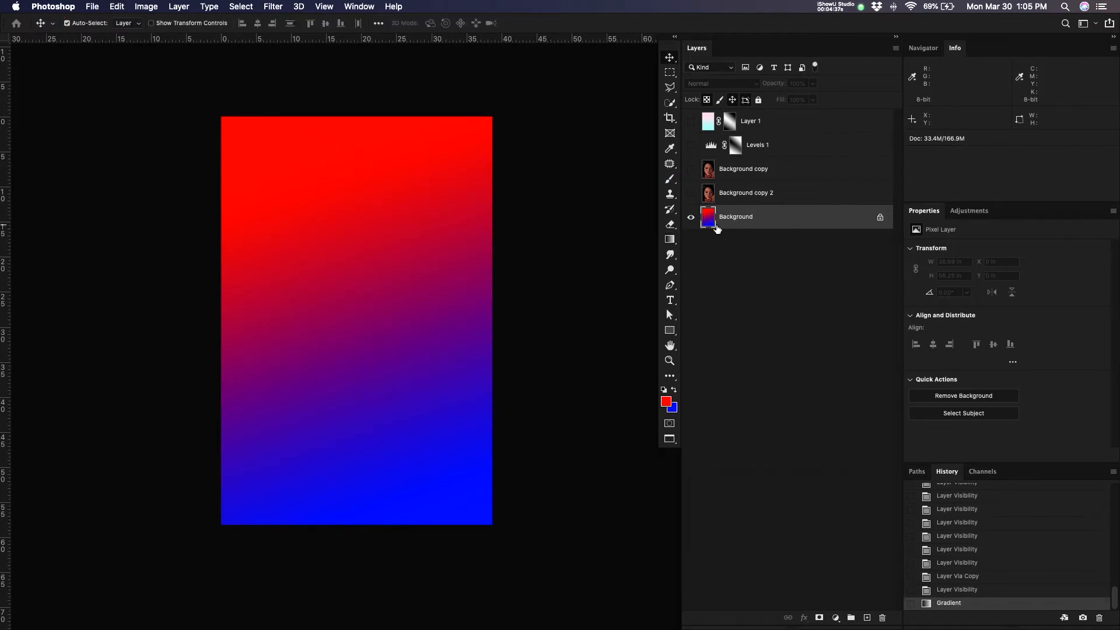
key(super+z)
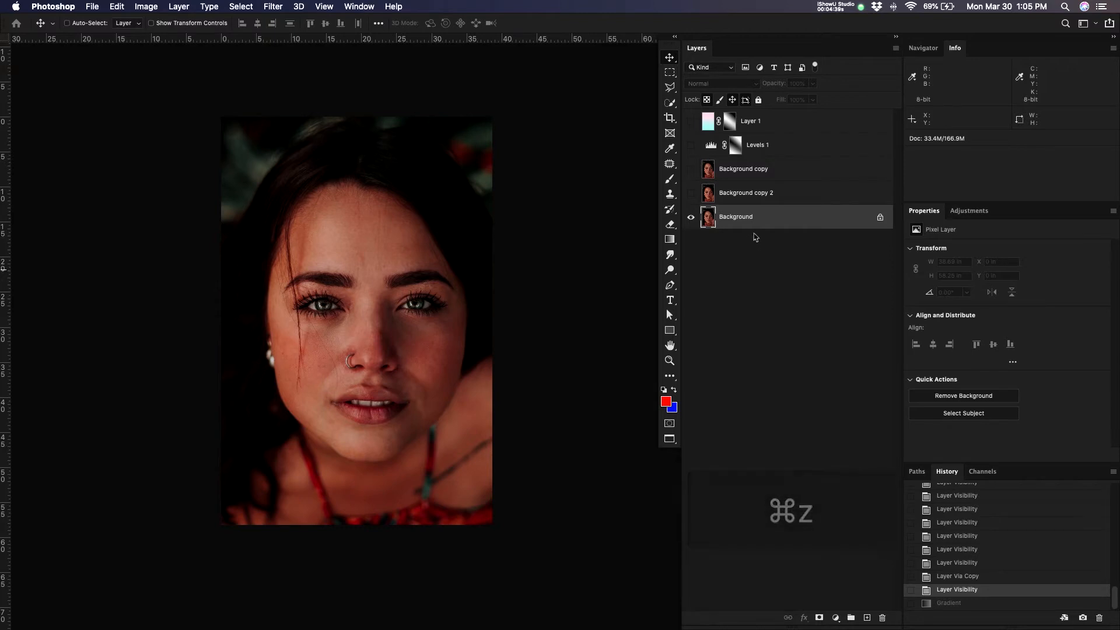
Show the Background copy 2 layer and add a new layer named "Gradient" directly above it
click(780, 200)
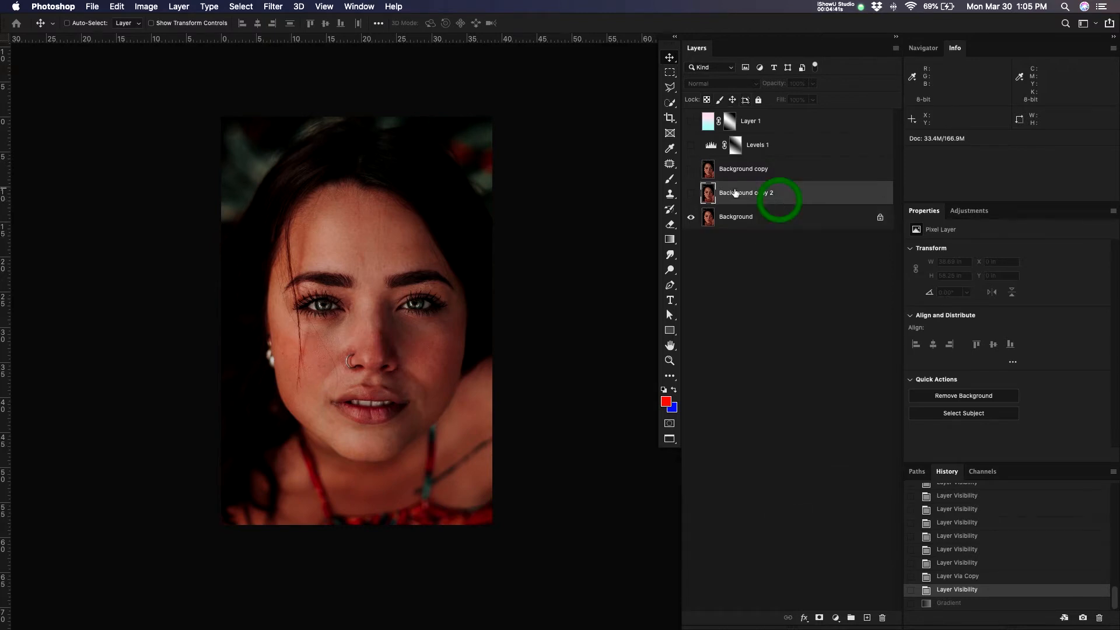
click(690, 192)
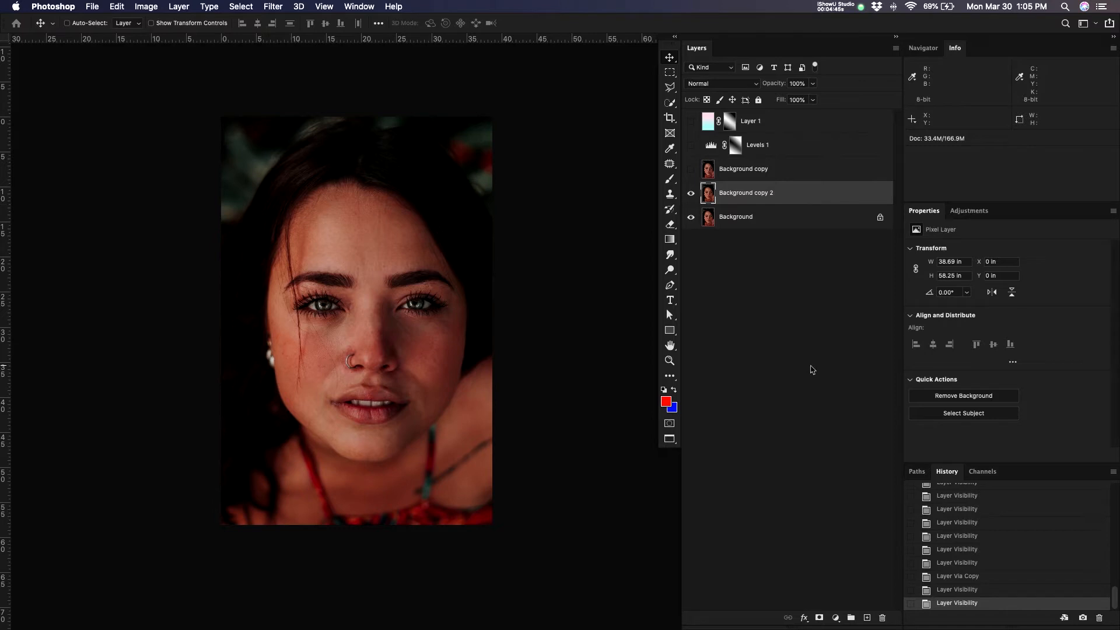
key(super+shift+n)
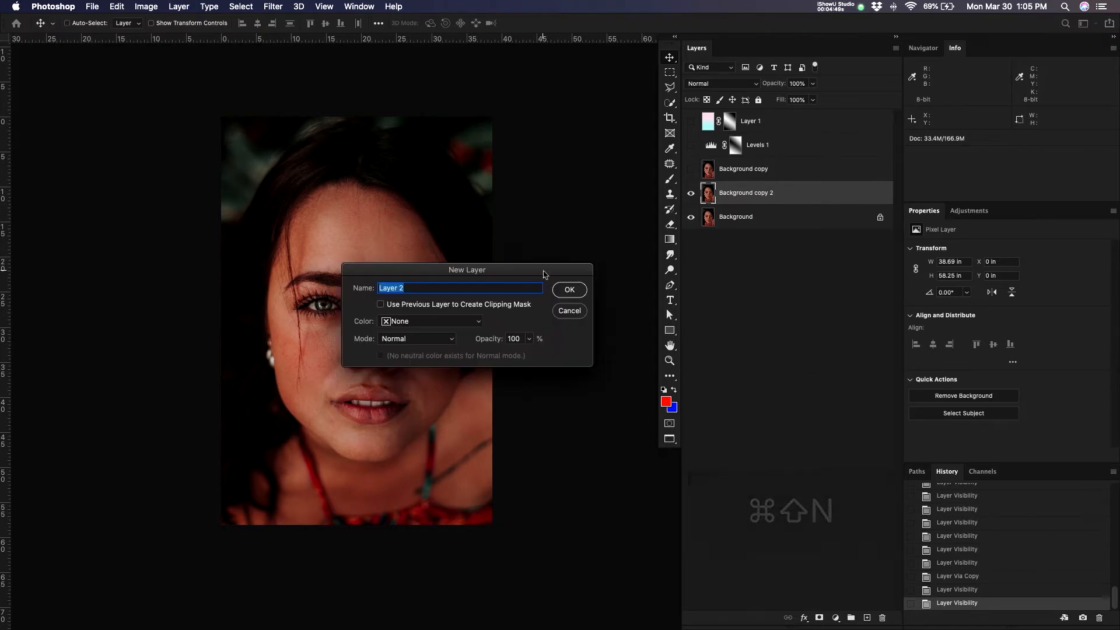
text(Gradient)
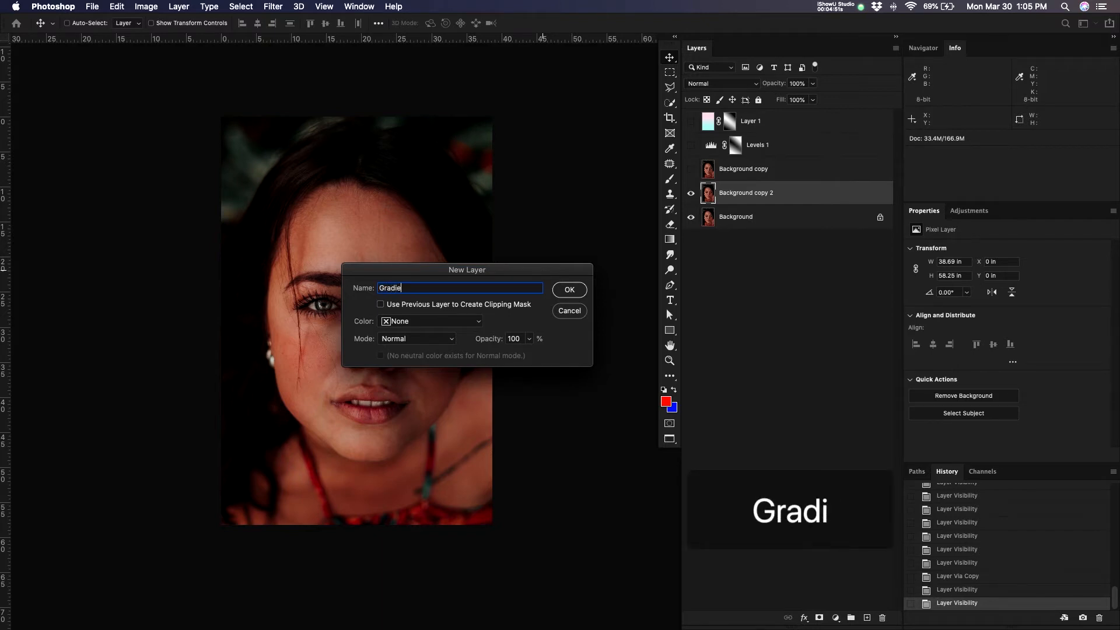
key(Return)
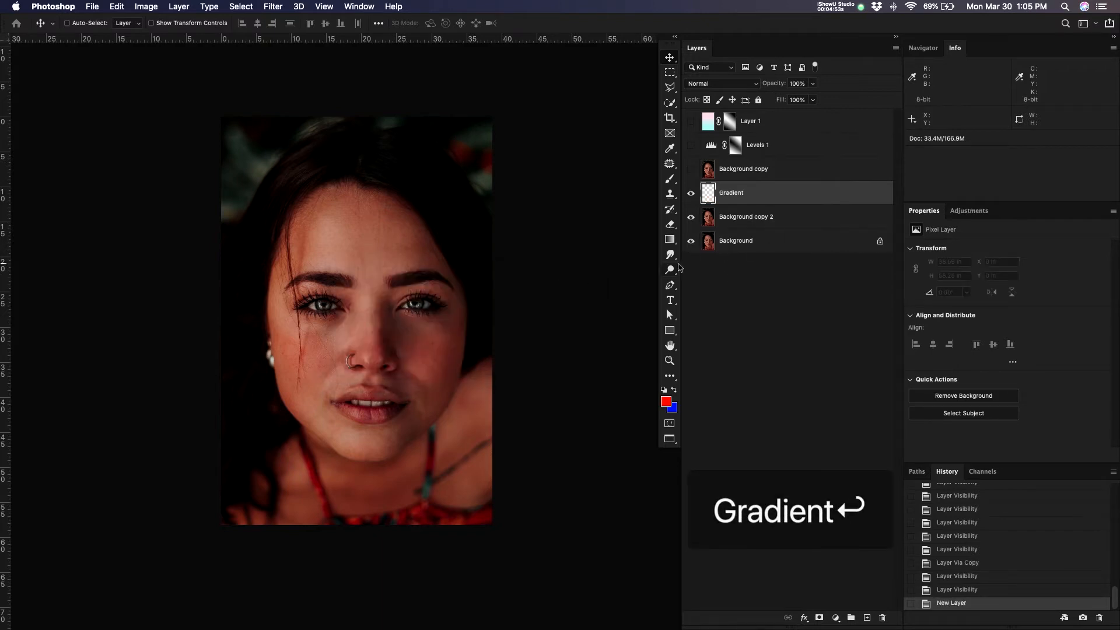
Try a red-to-blue linear gradient running down the Gradient layer, and undo it
key(g)
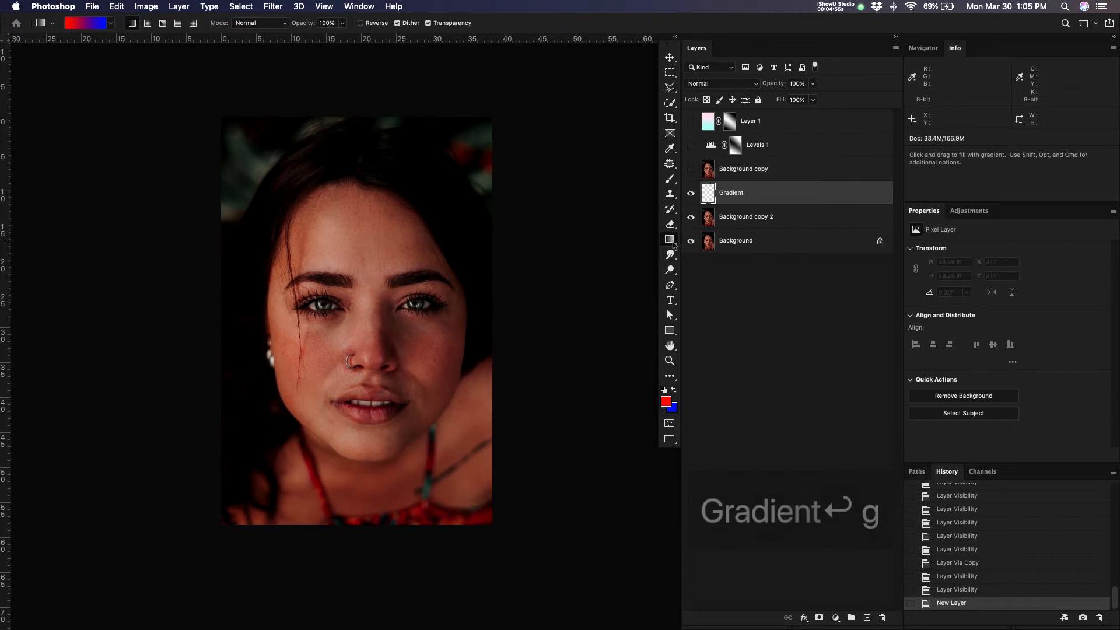
drag(366, 182, 412, 385)
drag(385, 285, 447, 482)
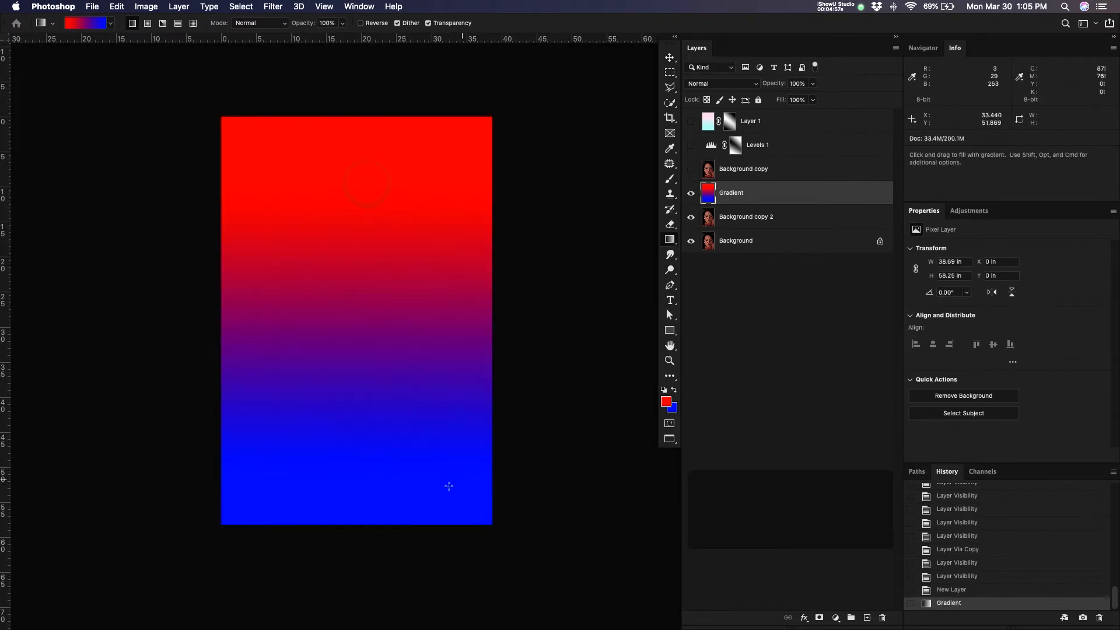
key(super+z)
drag(374, 193, 379, 216)
key(super+z)
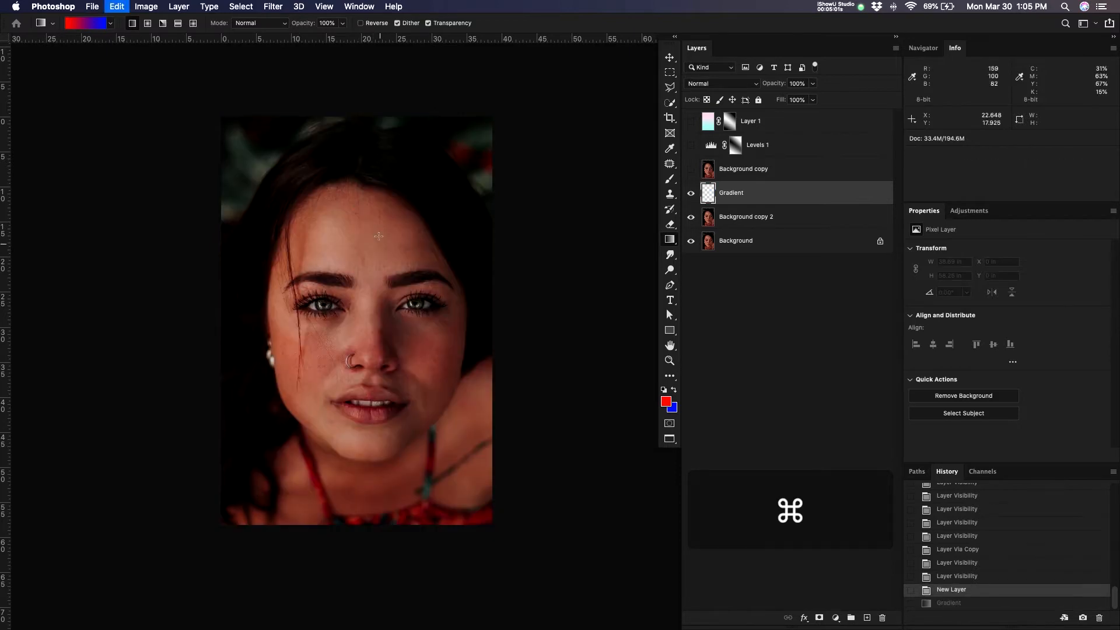
Draw a red-to-blue linear gradient constrained to vertical on the Gradient layer, from the forehead down toward the lower edge
drag(329, 235, 407, 135)
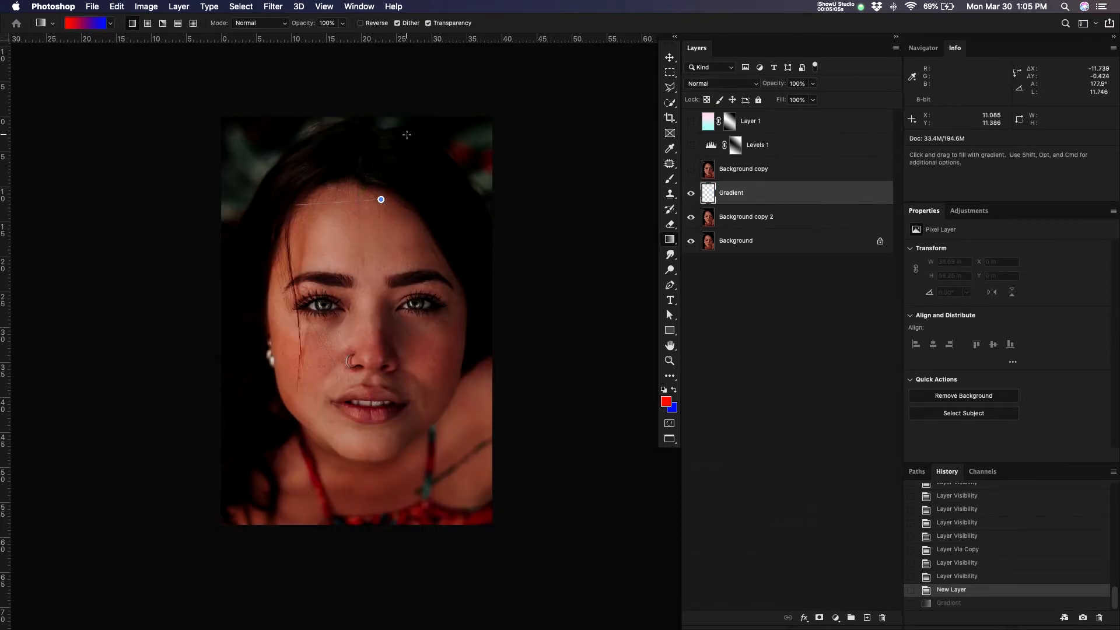
drag(399, 247, 444, 224)
drag(367, 347, 324, 200)
drag(318, 265, 298, 422)
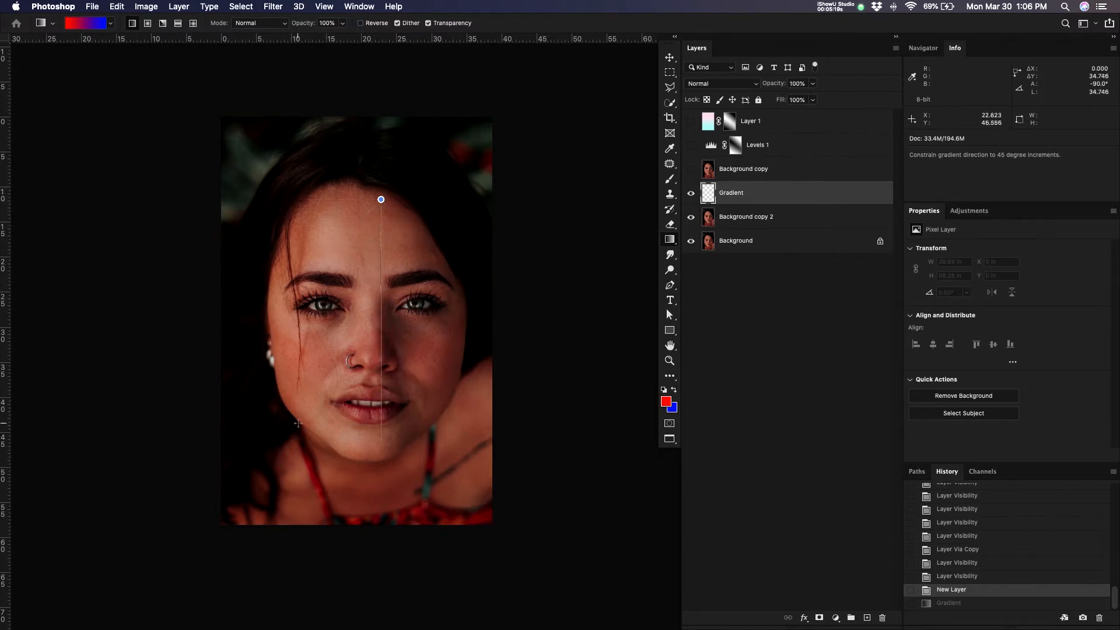
drag(409, 482, 412, 517)
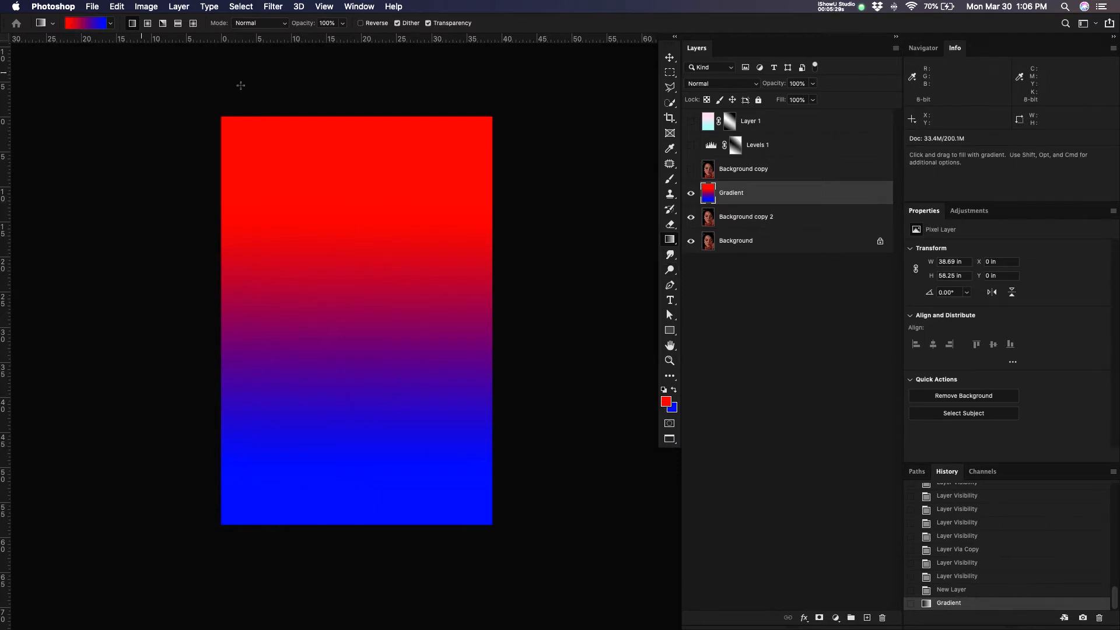
Recolor the gradient's start stop to cyan and its end stop to magenta, and draw it diagonally down the Gradient layer
click(88, 23)
drag(542, 213, 507, 192)
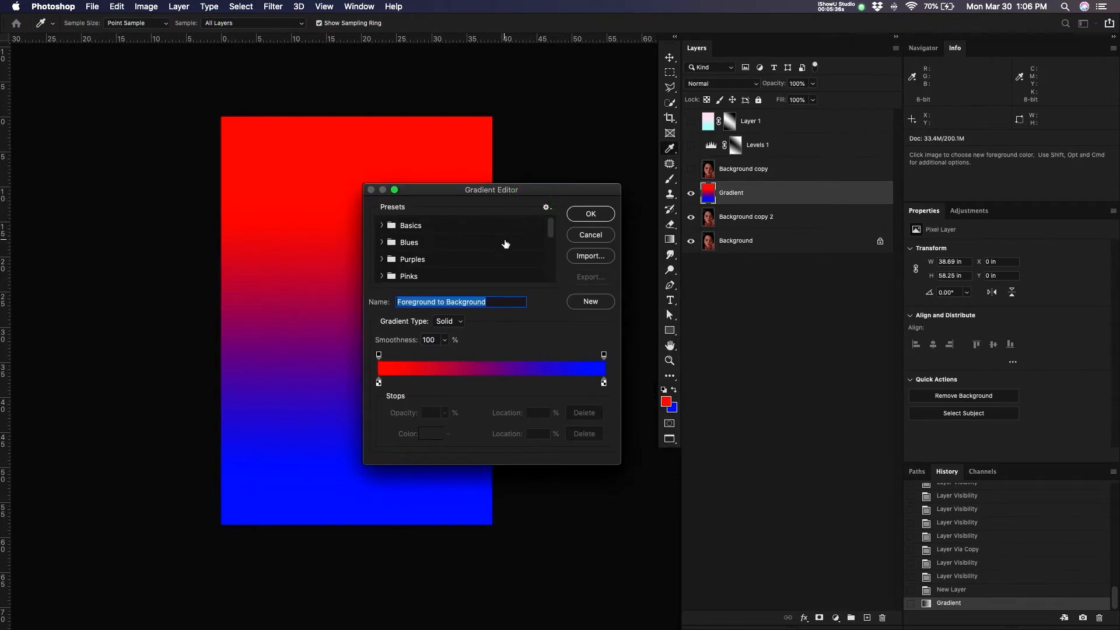
click(382, 225)
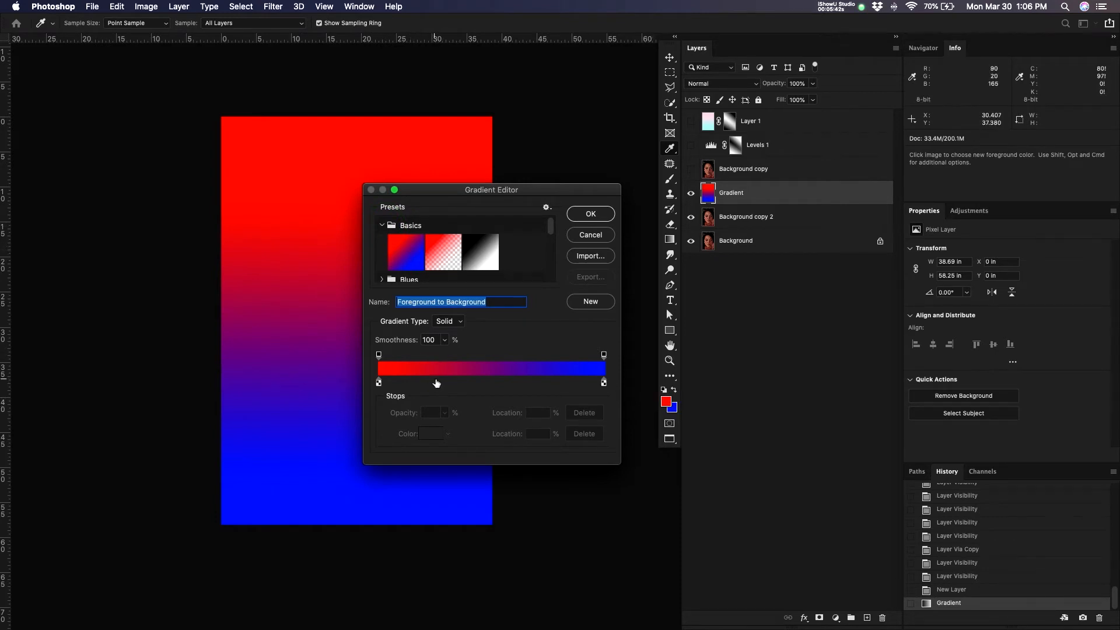
click(379, 354)
click(379, 382)
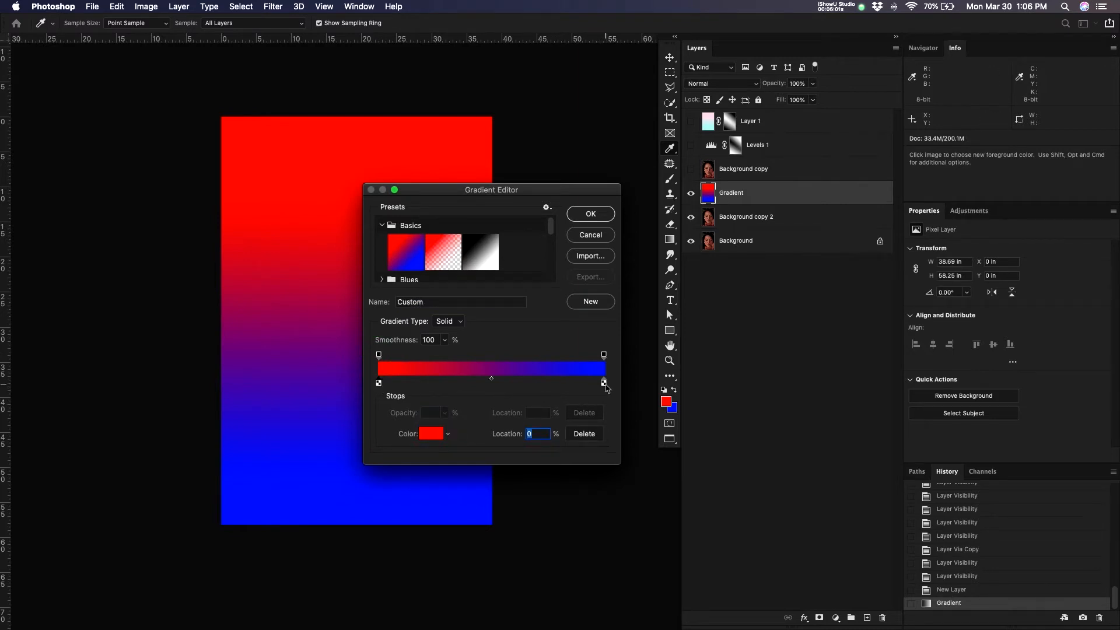
click(431, 434)
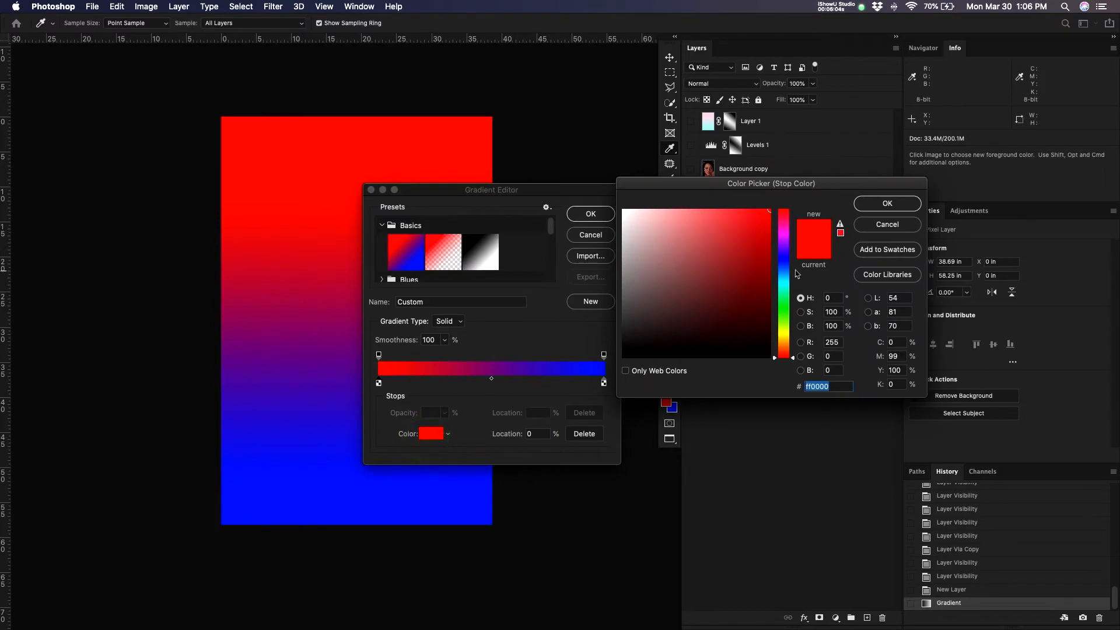
click(783, 285)
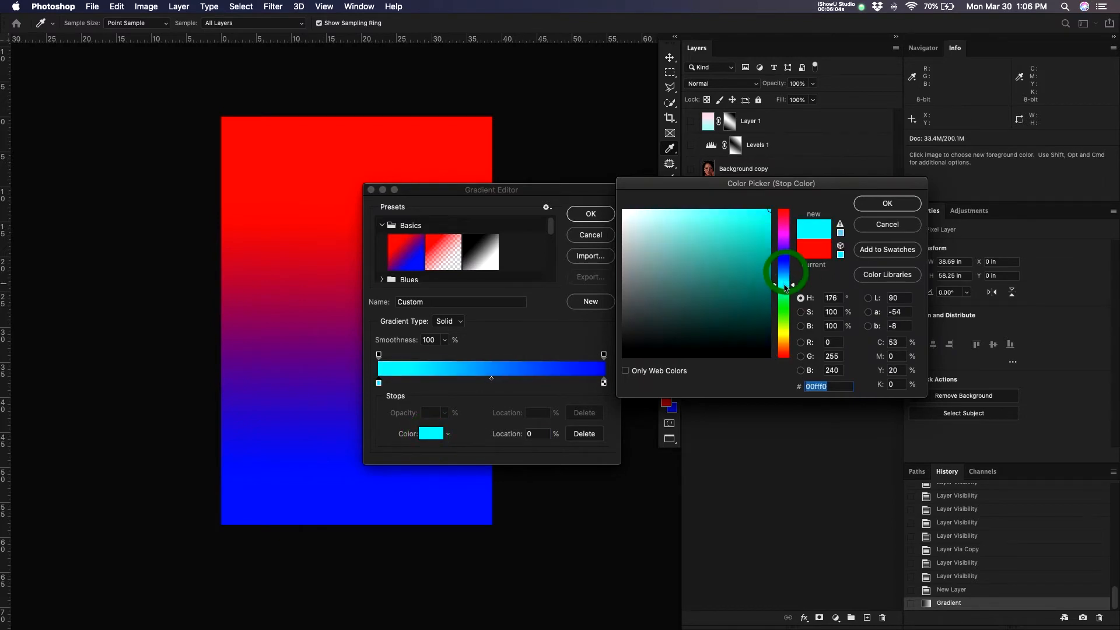
click(887, 204)
key(Return)
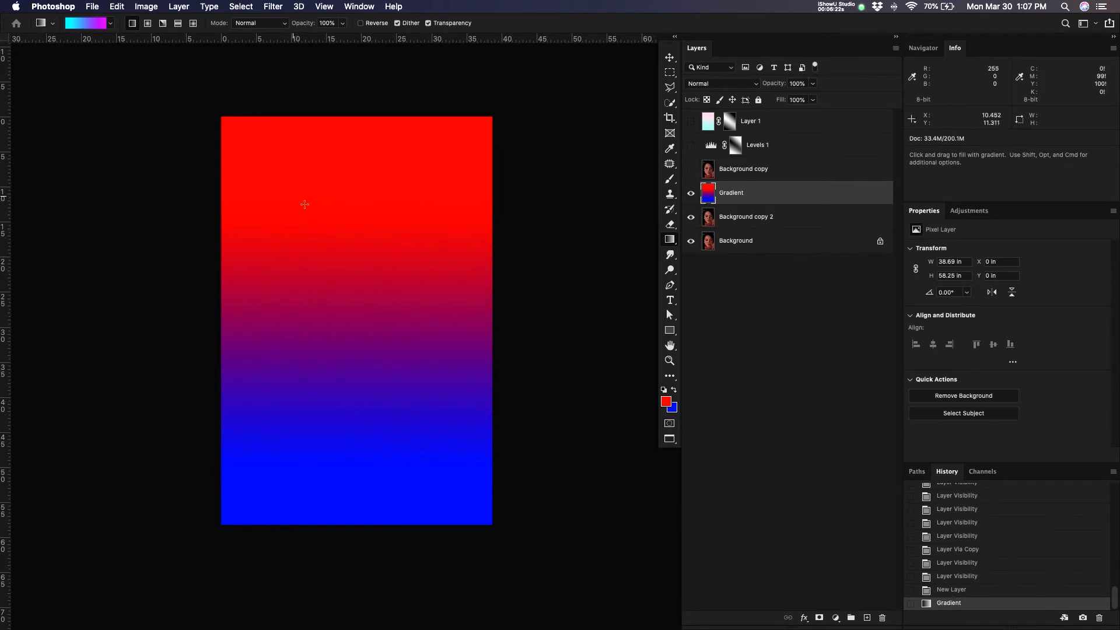
drag(270, 172, 426, 466)
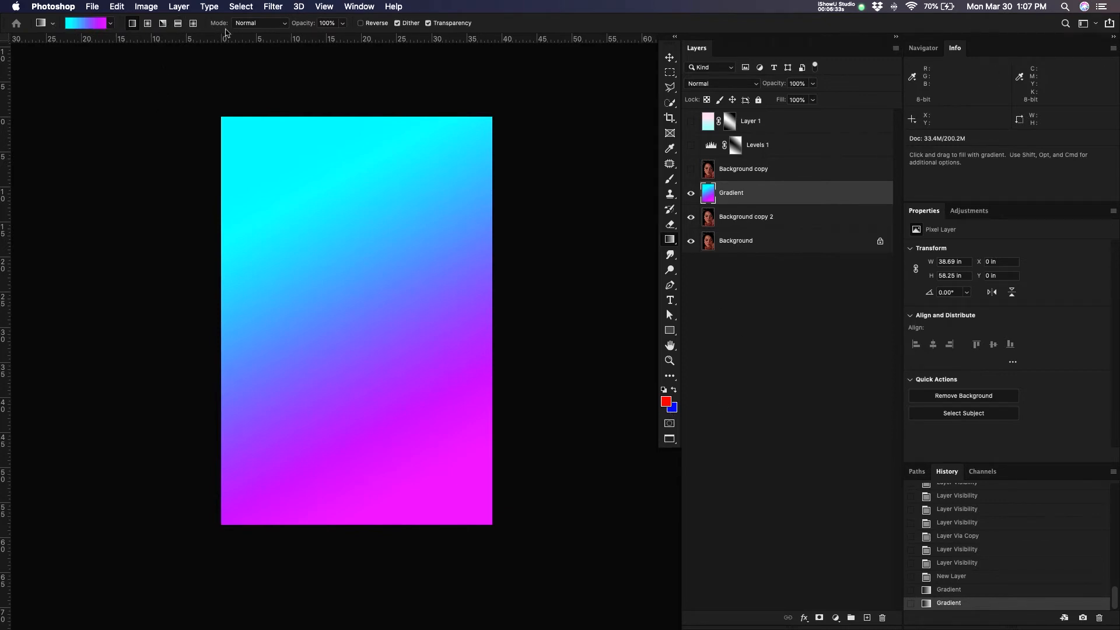
Look through the gradient preset groups in the Gradient Editor, including the contents of Basics and Blues
click(87, 23)
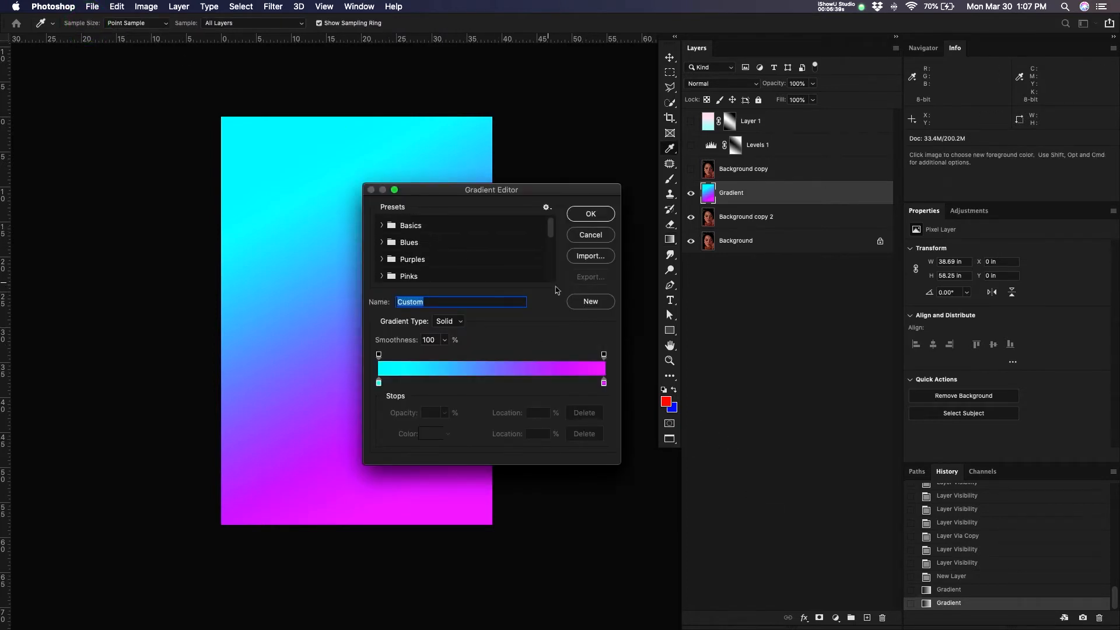
drag(433, 193, 358, 154)
scroll(413, 238, down, 5)
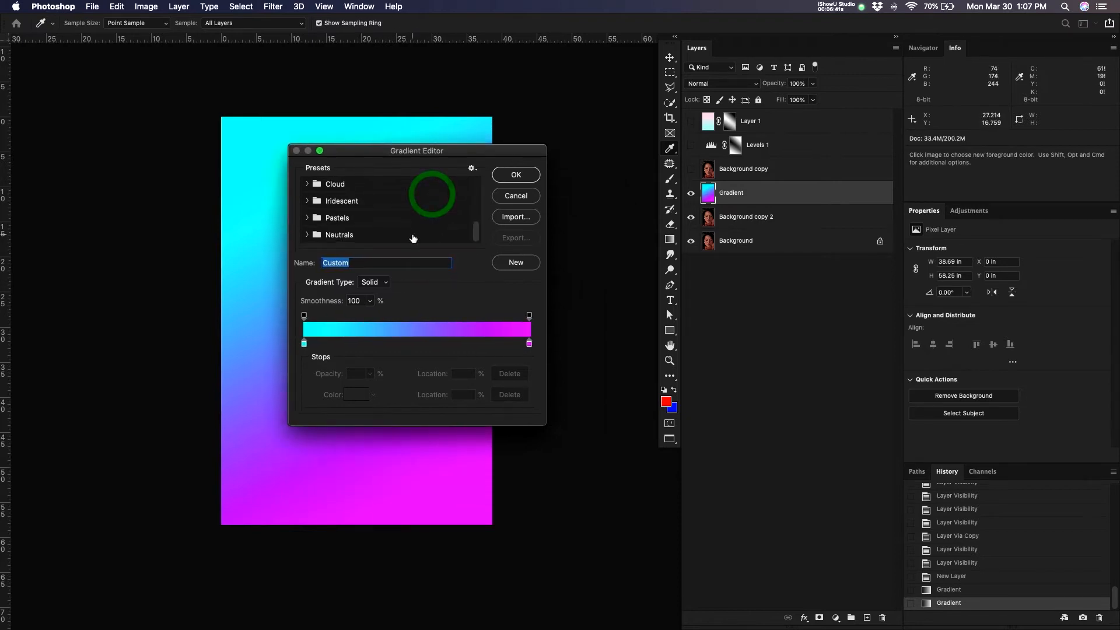
scroll(413, 238, up, 5)
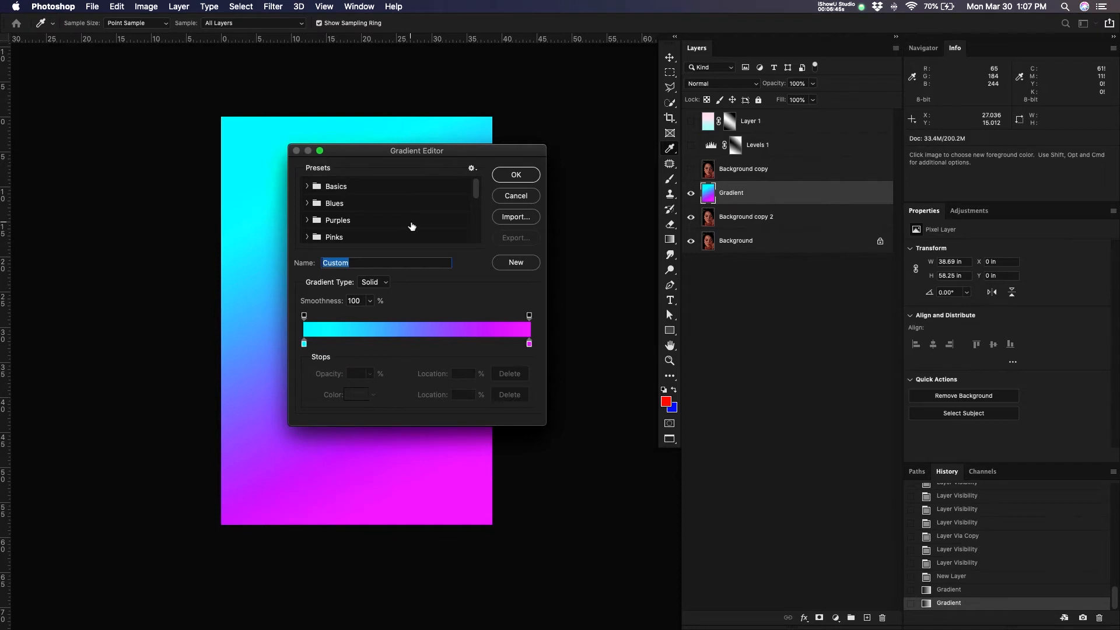
click(307, 186)
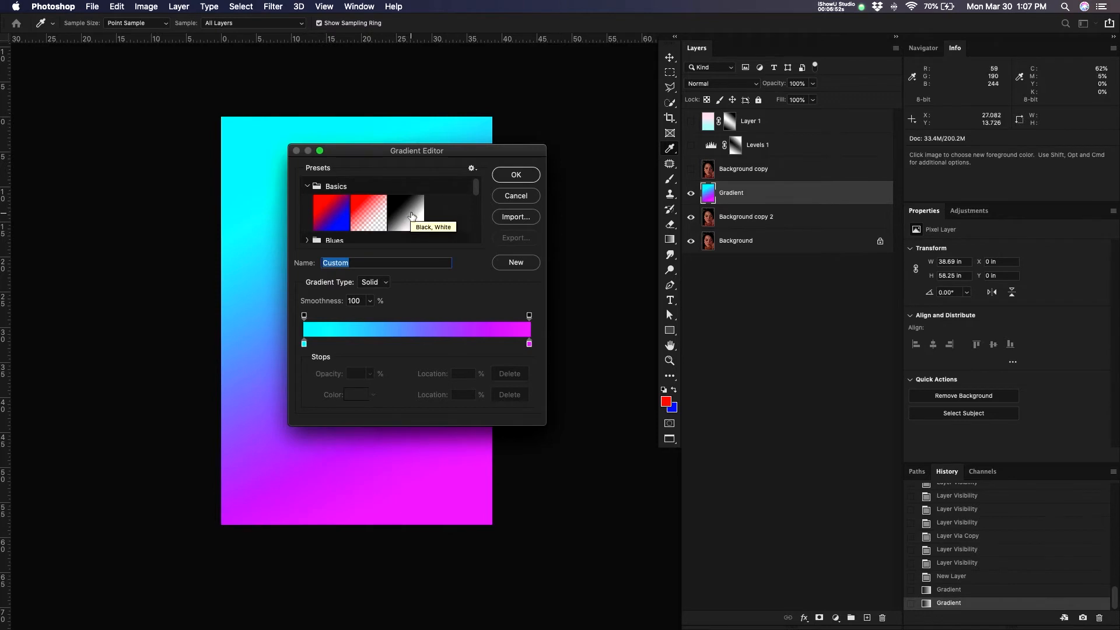
click(307, 187)
click(308, 203)
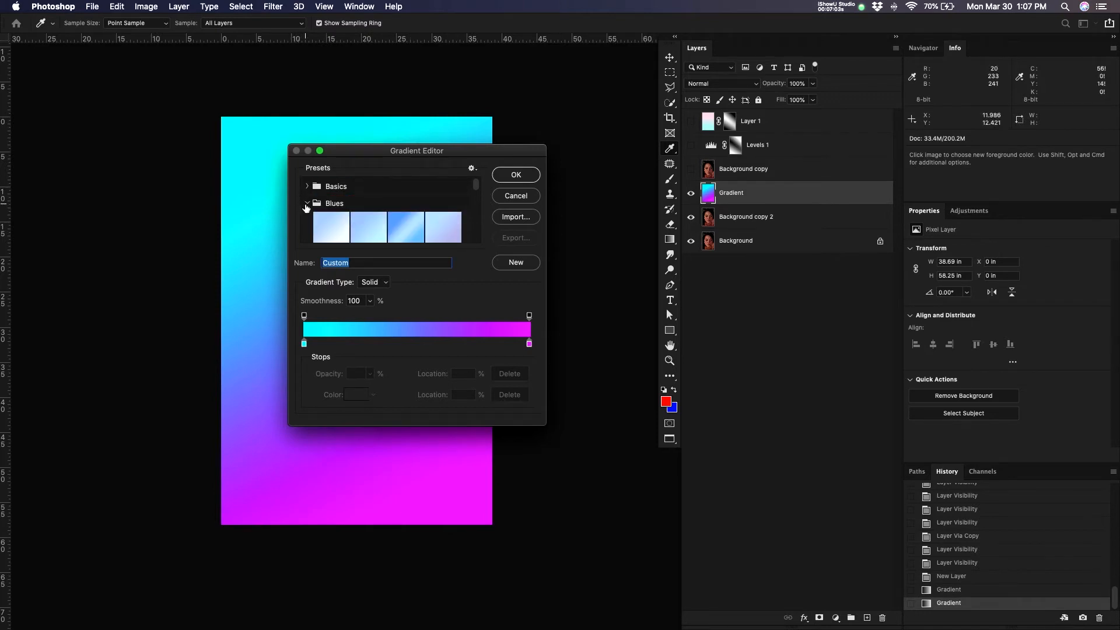
click(307, 203)
Name the cyan-to-magenta gradient "My Gradient1" and save it as a new preset
click(369, 263)
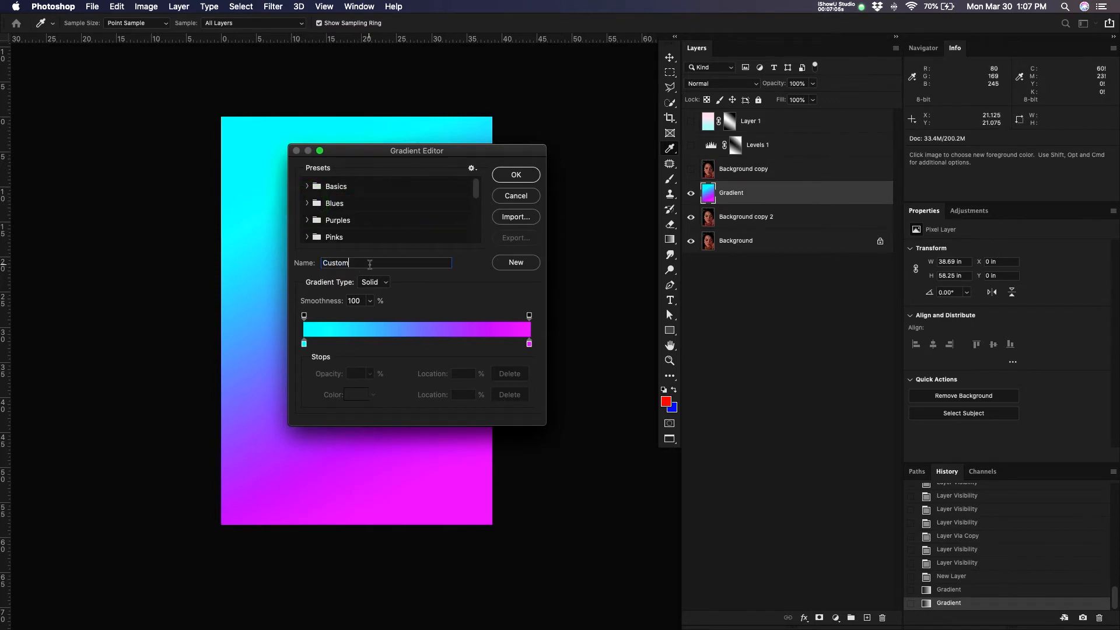
double_click(370, 264)
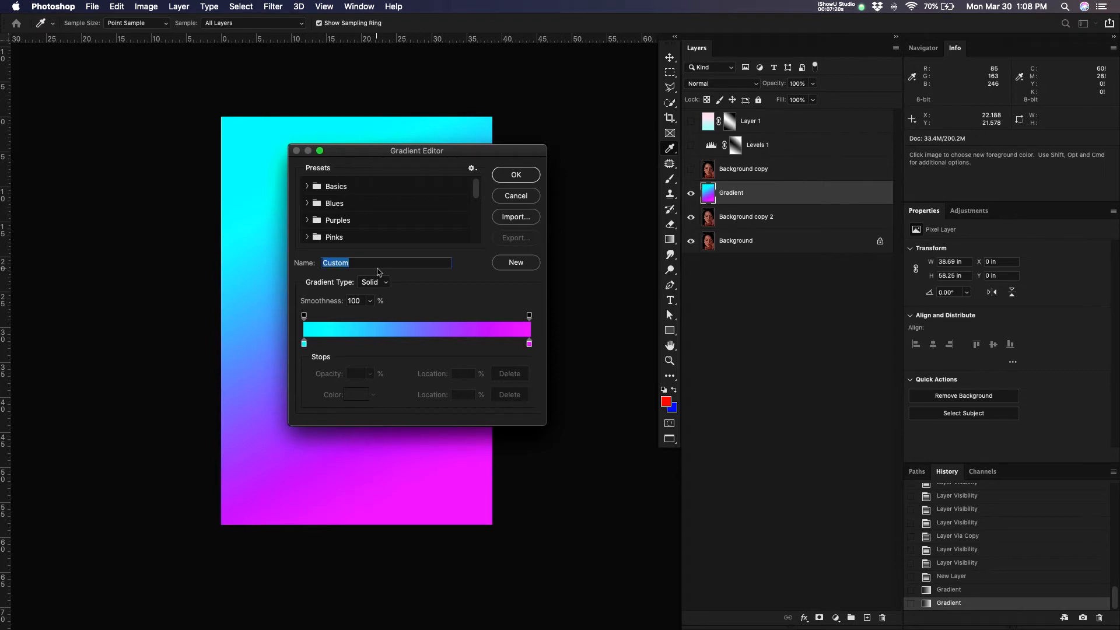
text(My )
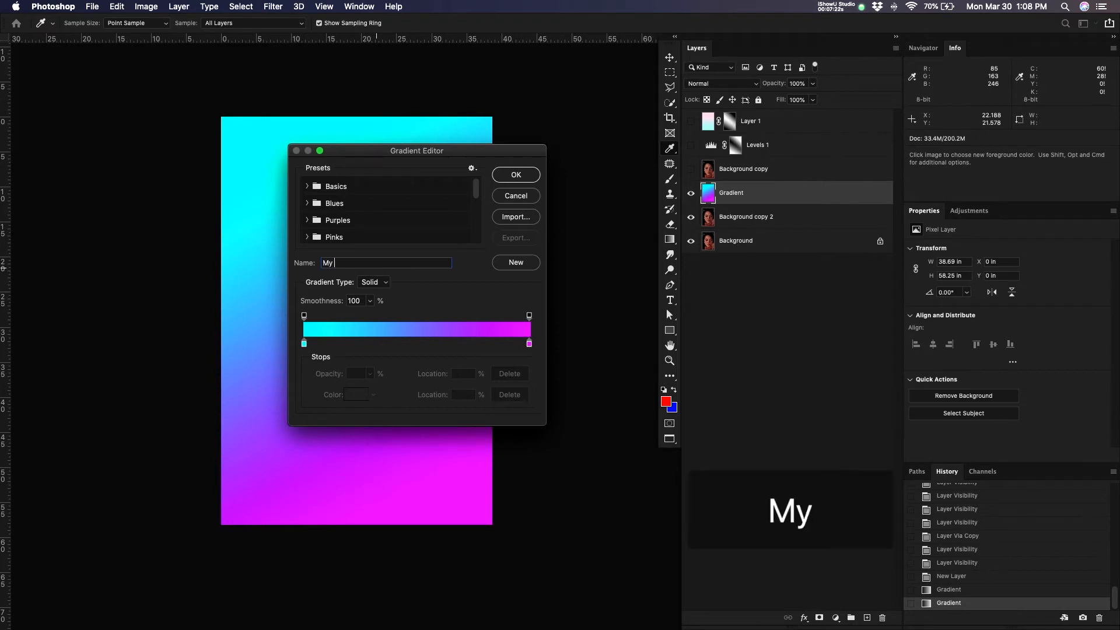
text(Gradien)
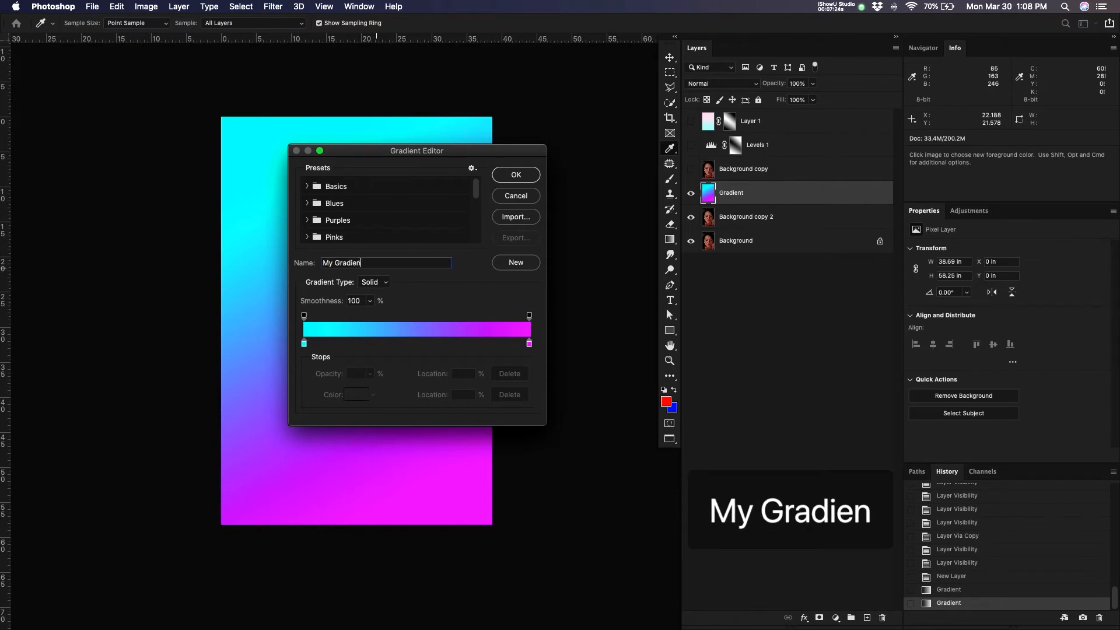
text(2)
key(BackSpace)
text(t1)
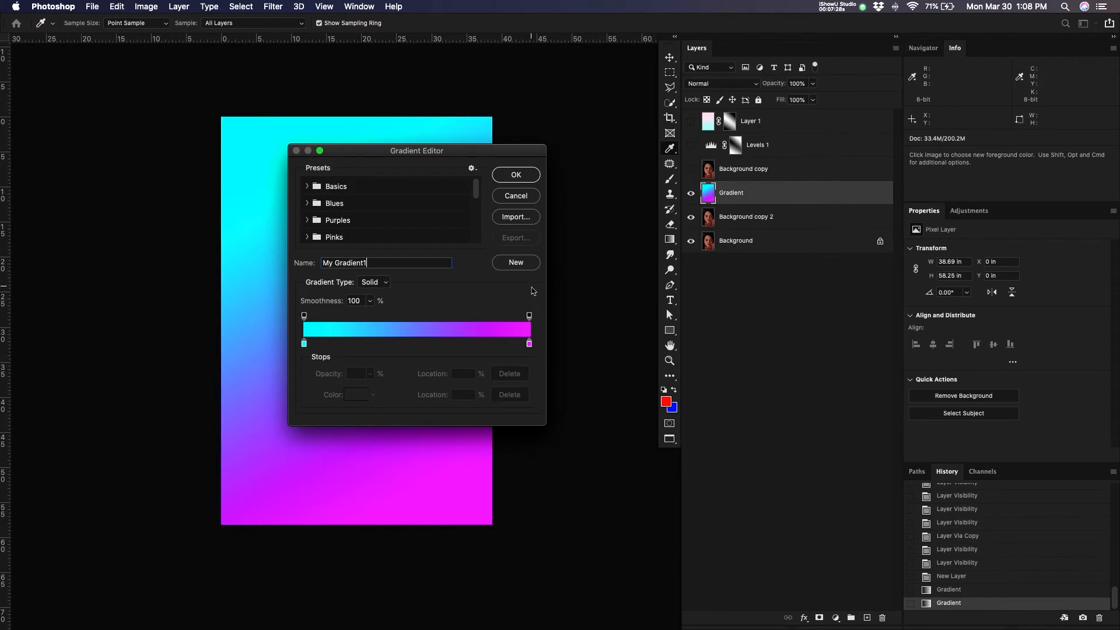
click(516, 262)
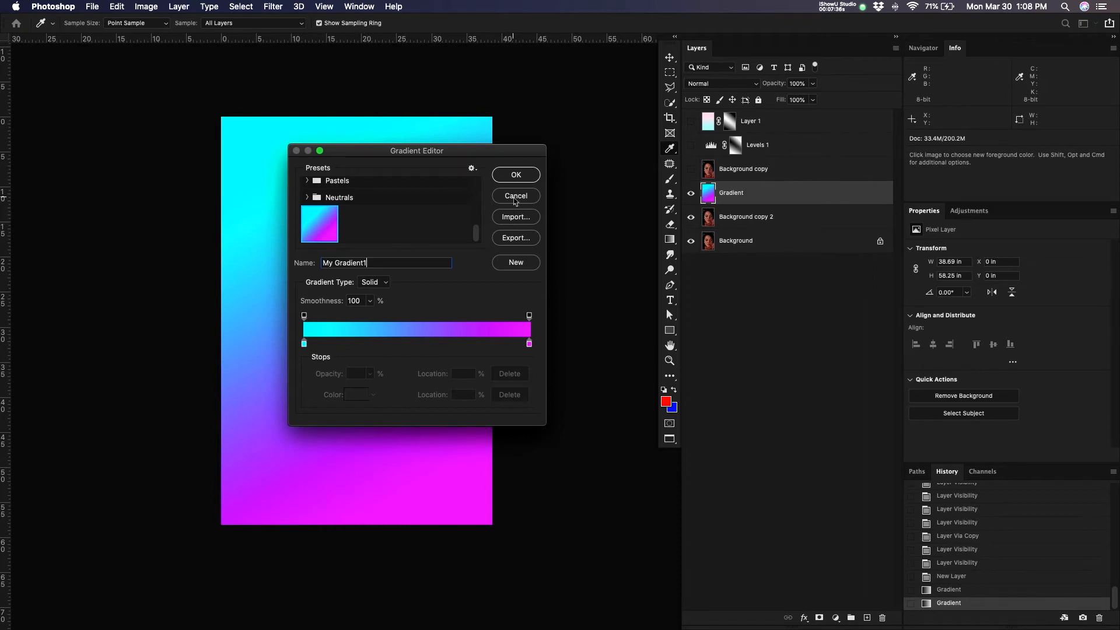
Try the Blue_18 and Blue_31 presets from the Blues group
scroll(393, 198, up, 10)
click(307, 203)
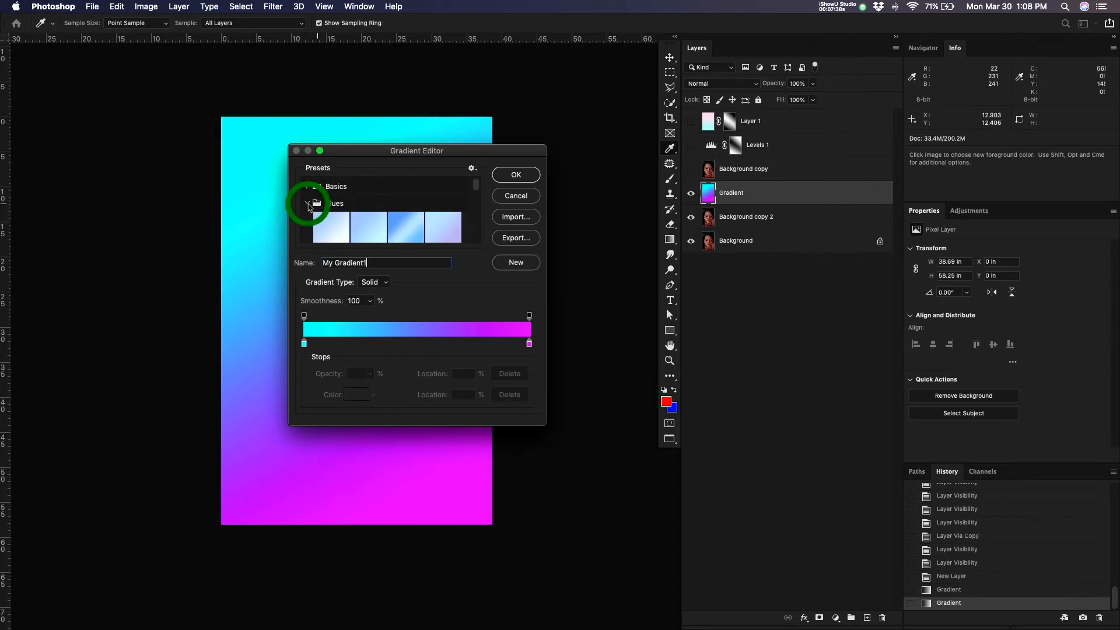
scroll(326, 216, down, 5)
click(371, 218)
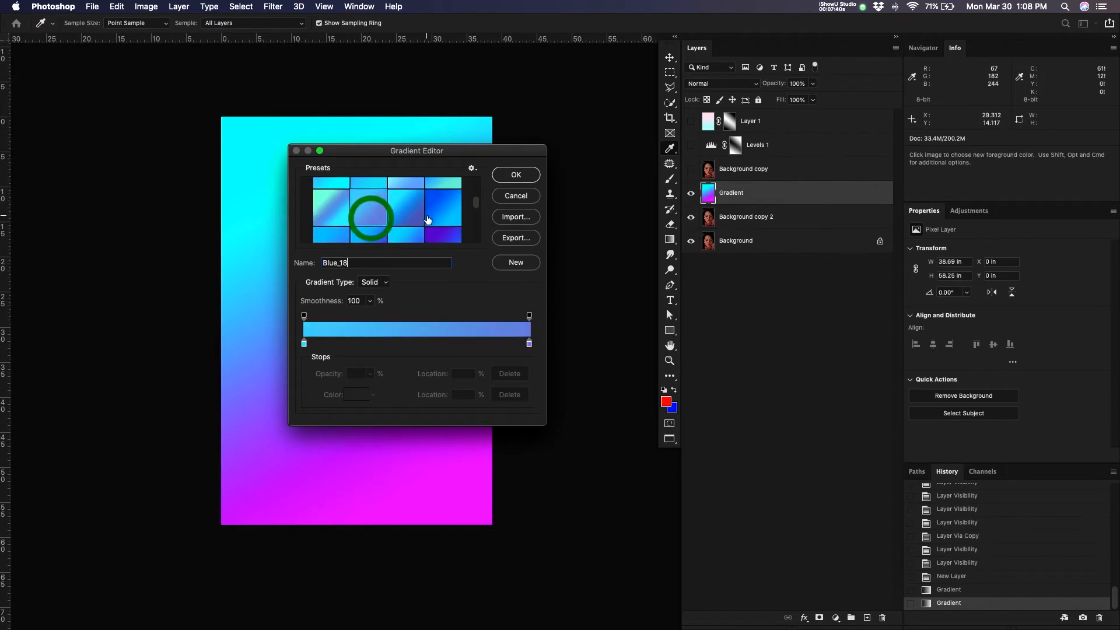
scroll(426, 219, down, 2)
click(409, 222)
scroll(409, 222, down, 5)
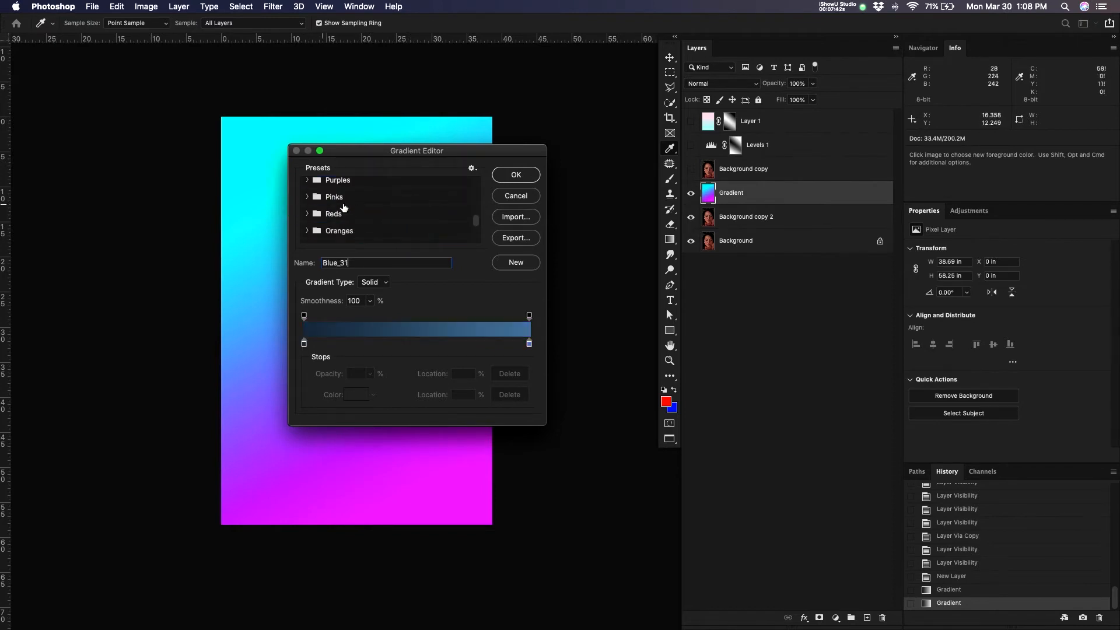
Choose the Red_07 preset from the Reds group and draw it diagonally down across the Gradient layer
click(316, 213)
scroll(411, 212, down, 3)
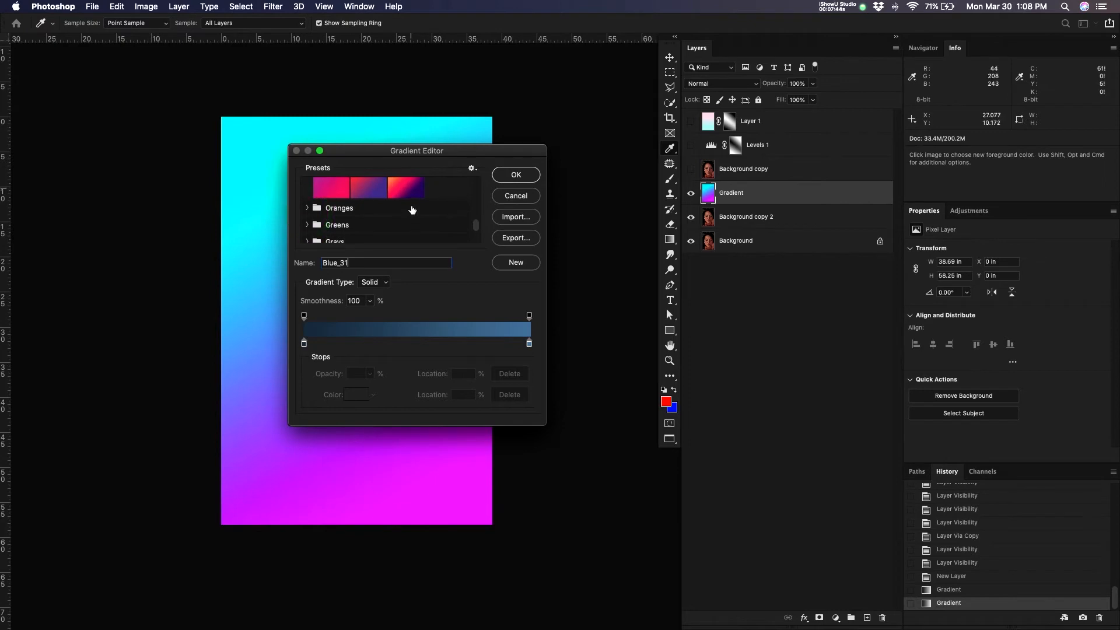
click(410, 187)
click(516, 175)
drag(301, 192, 488, 550)
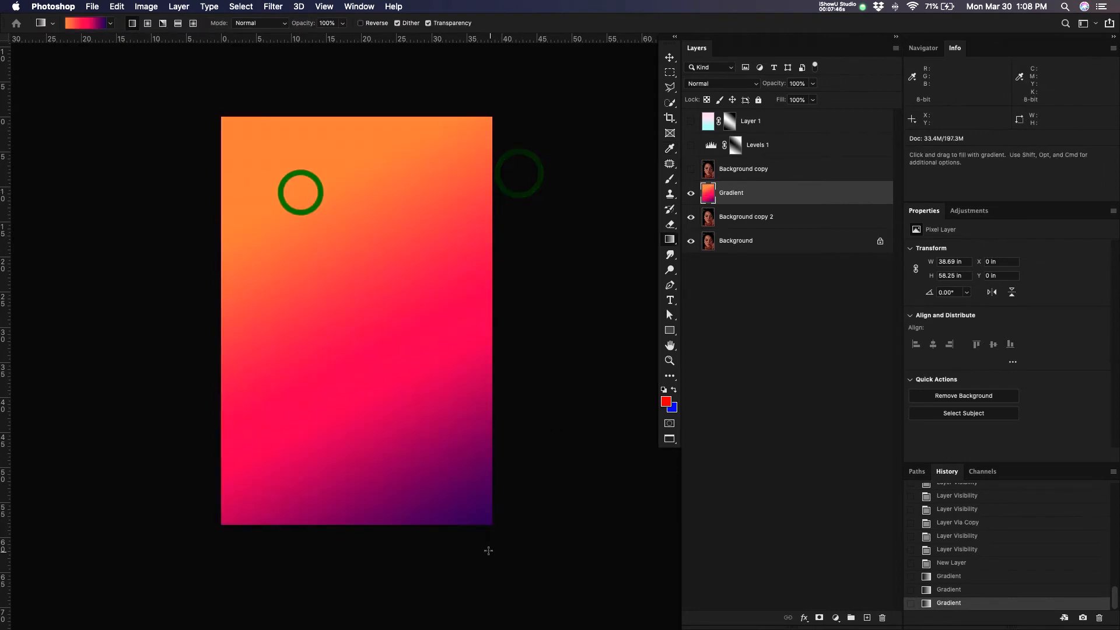
Load the saved My Gradient1 preset and draw it diagonally from the upper part to the lower corner of the Gradient layer
click(97, 23)
scroll(420, 234, down, 5)
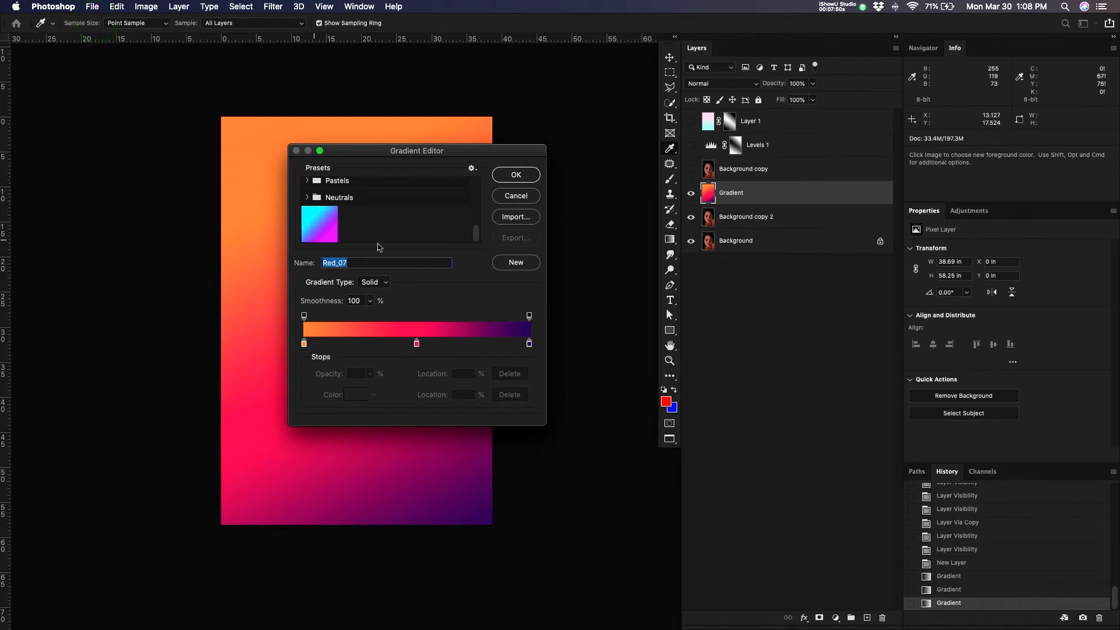
click(327, 229)
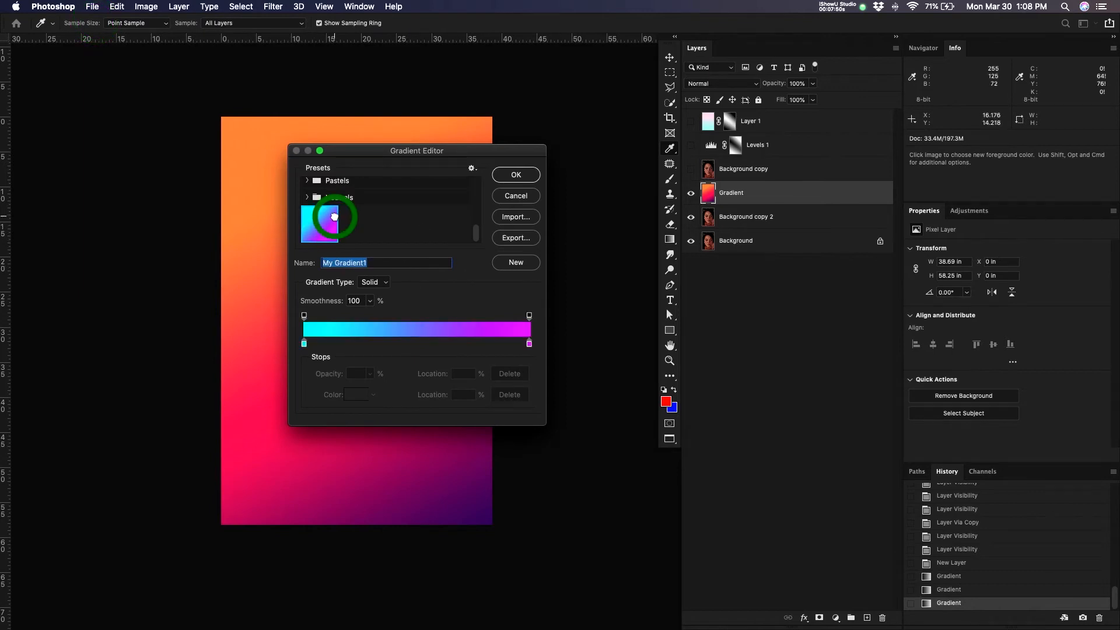
click(517, 174)
drag(307, 173, 486, 510)
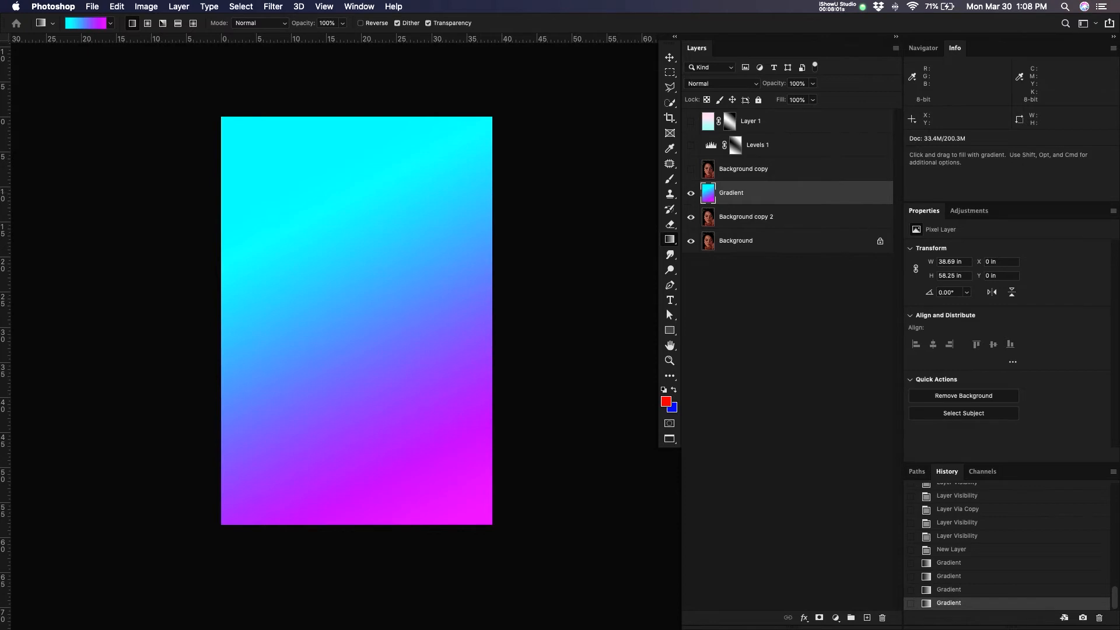
Hide the Gradient layer and add a Levels adjustment layer directly above Background copy 2
click(691, 193)
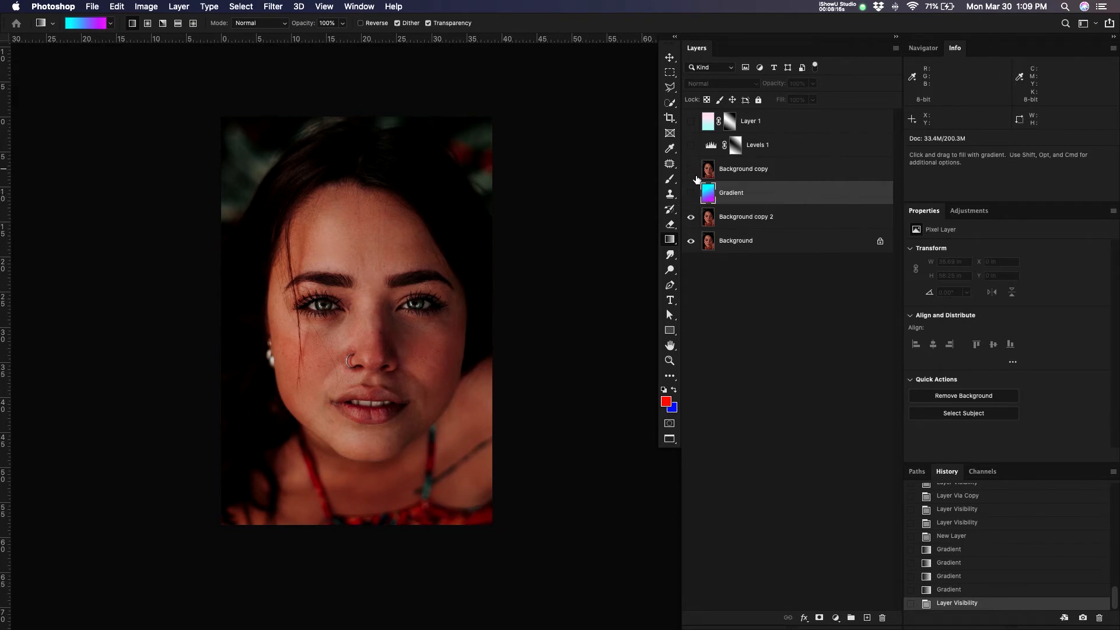
click(752, 217)
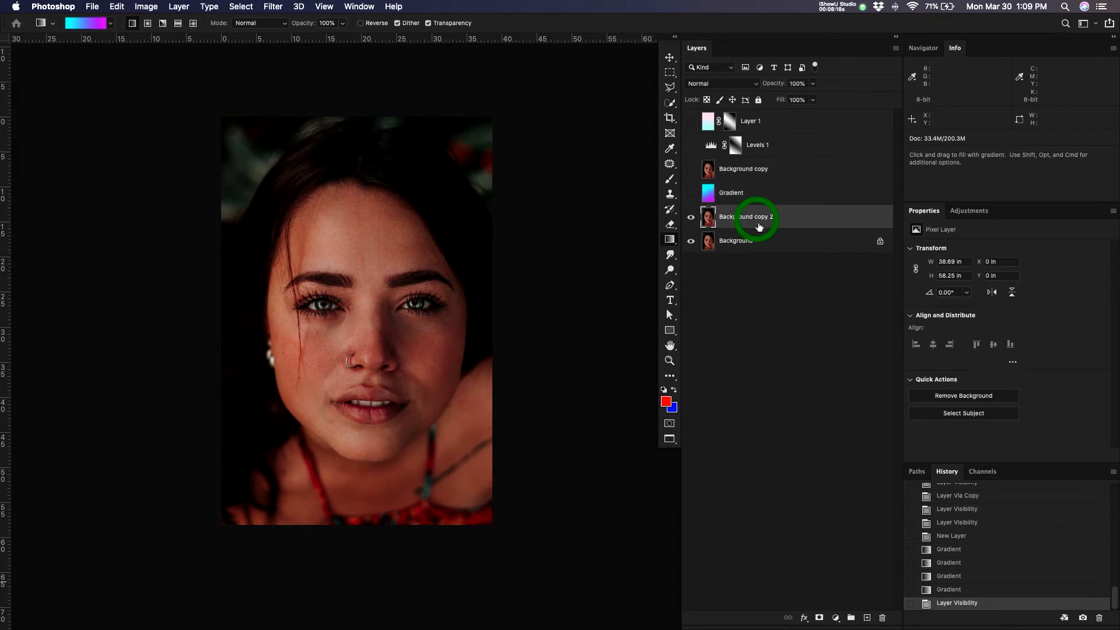
click(835, 617)
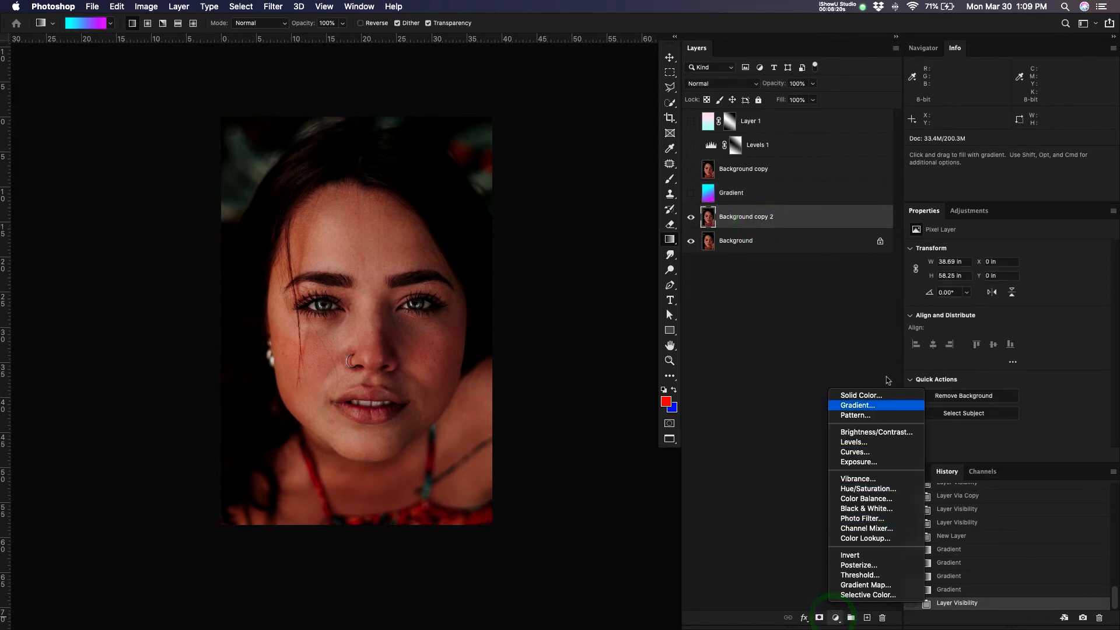
click(853, 441)
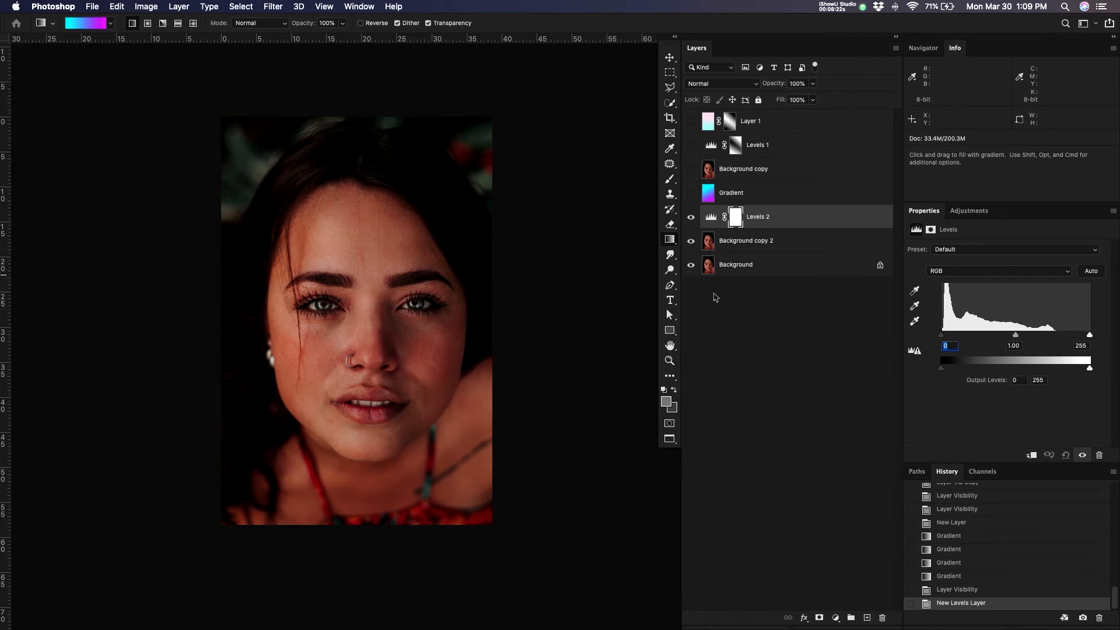
Set the Levels 2 input levels to 13 for shadows, 1.25 for midtones and 185 for highlights
drag(1089, 335, 1038, 344)
mouse_move(941, 336)
mouse_down()
mouse_move(991, 334)
mouse_move(948, 336)
mouse_up()
drag(1037, 335, 1049, 339)
Try painting on the Levels 2 mask over the face with an enlarged brush, undoing the strokes
key(super+0)
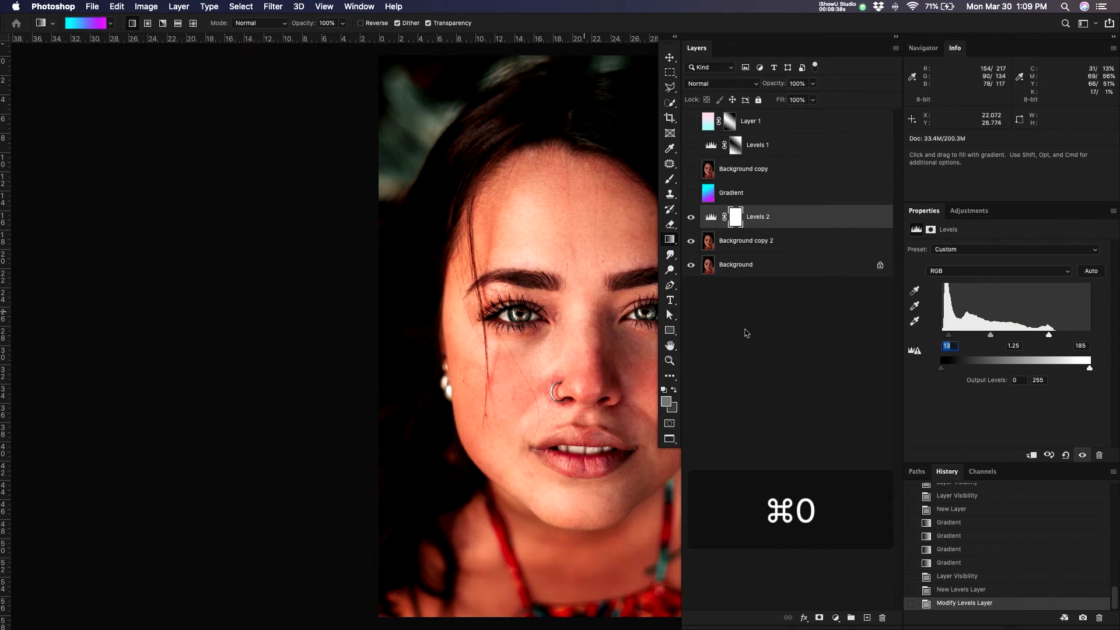
drag(572, 272, 383, 244)
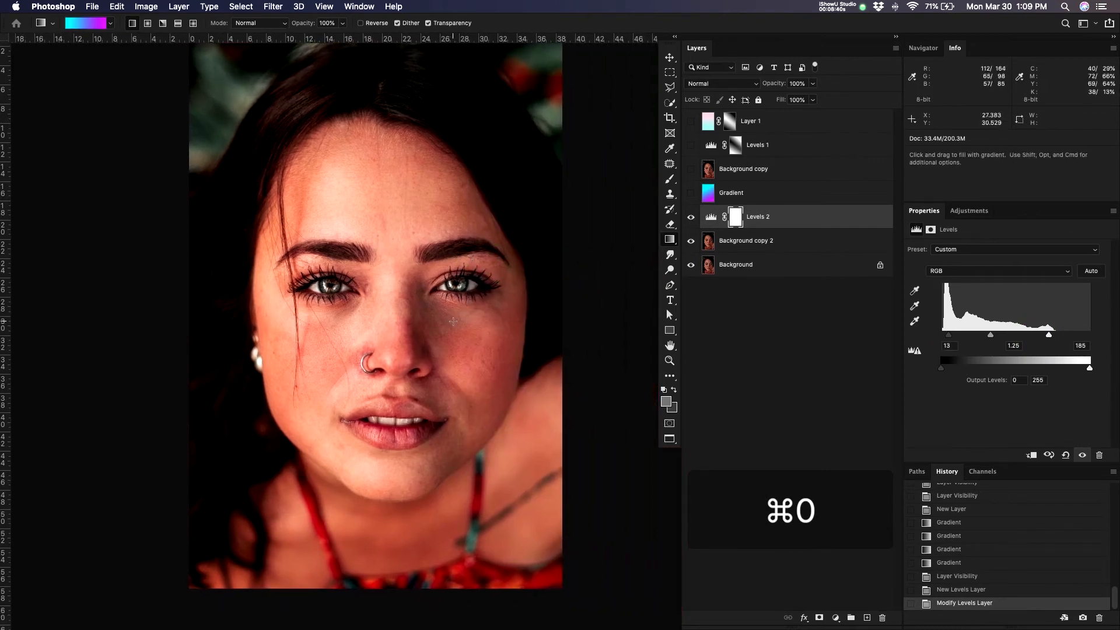
key(g)
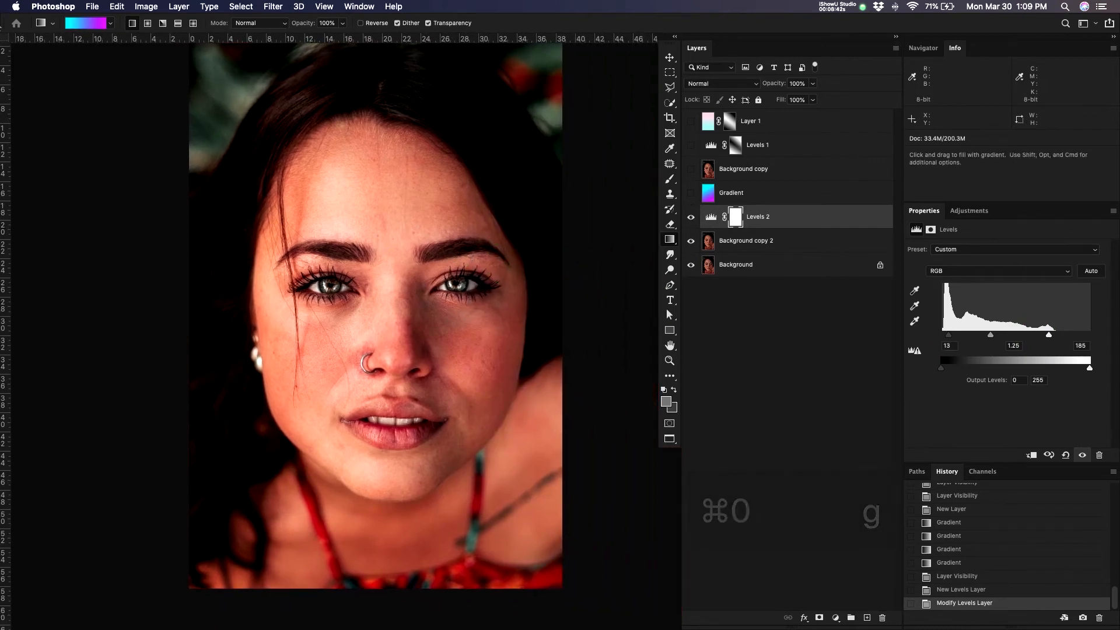
key(b)
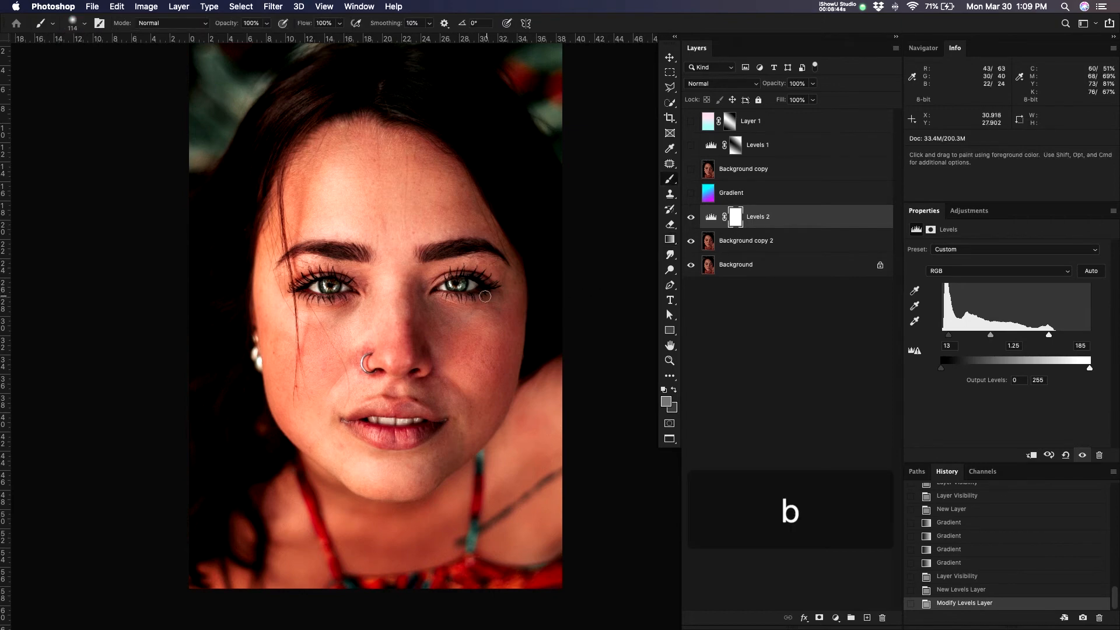
drag(453, 306, 459, 307)
drag(470, 200, 442, 411)
key(super+z)
drag(430, 362, 412, 345)
drag(415, 222, 444, 506)
mouse_move(437, 158)
mouse_down()
mouse_move(423, 347)
mouse_move(382, 507)
mouse_up()
key(super+z)
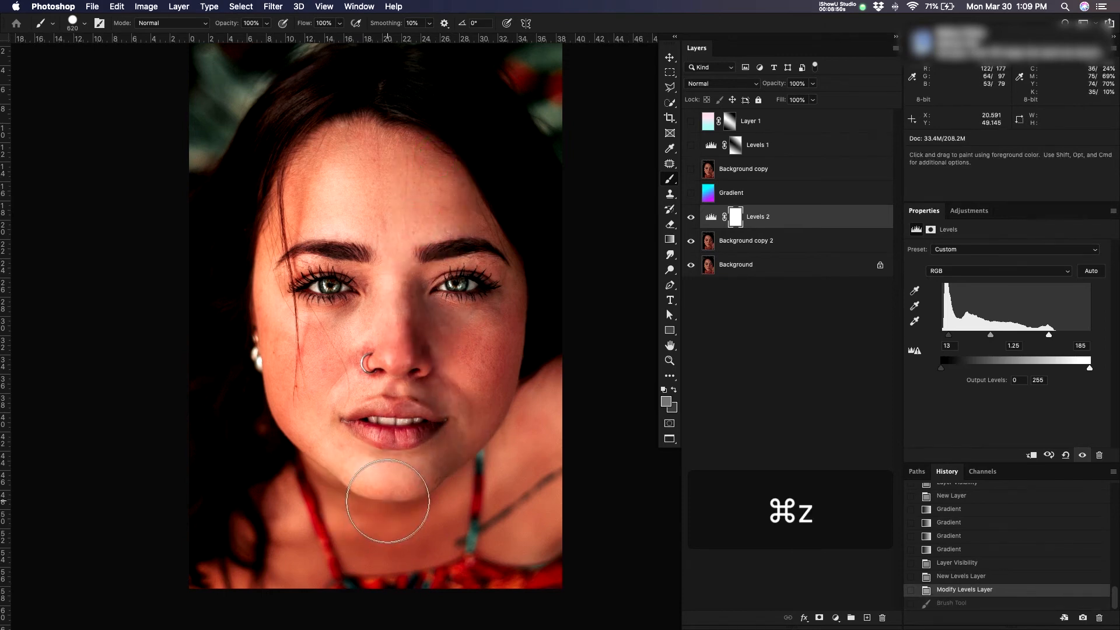
Draw the My Gradient1 gradient down the face on the Levels 2 mask and view the mask on its own
key(g)
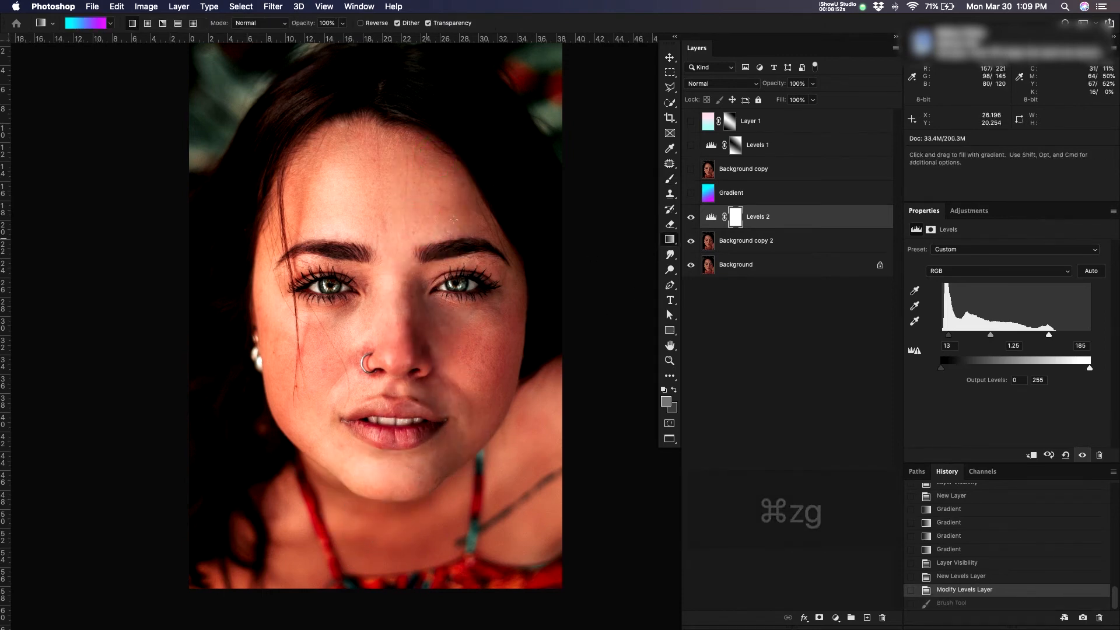
drag(360, 162, 396, 433)
key(super+z)
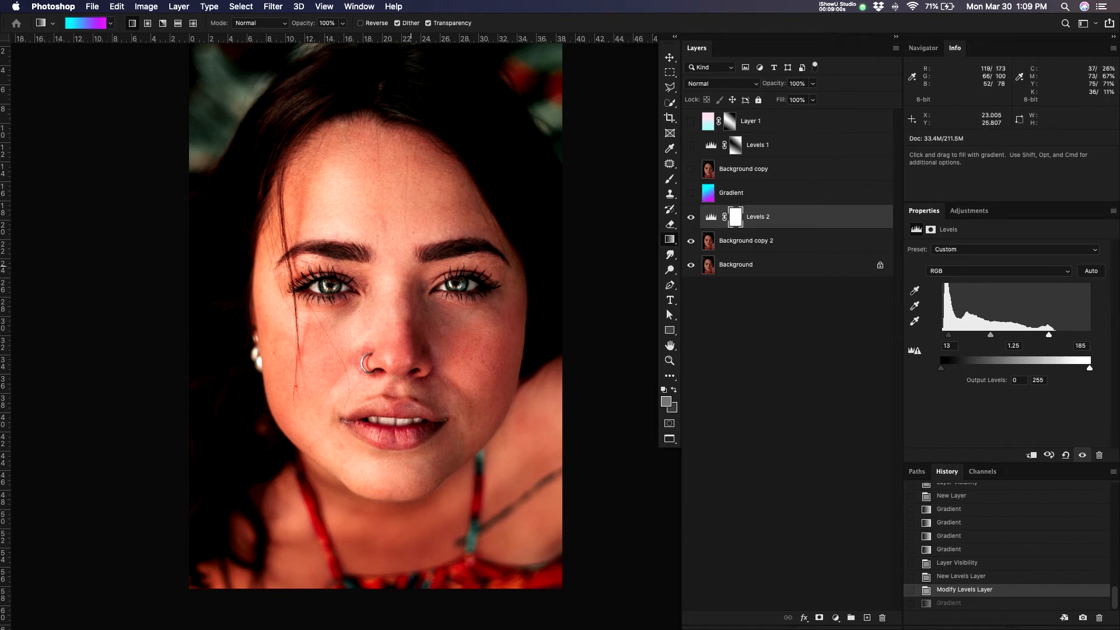
drag(411, 195, 439, 462)
alt+click(735, 216)
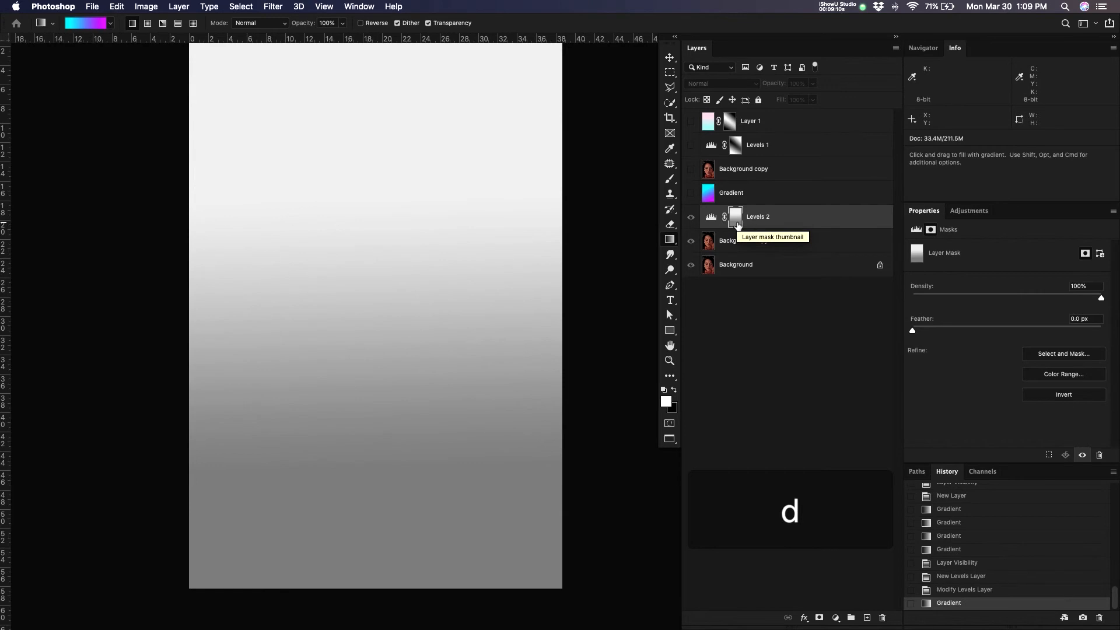
Fill the Levels 2 mask with white from the default colors and return to the image view
key(x)
key(super+BackSpace)
alt+click(736, 221)
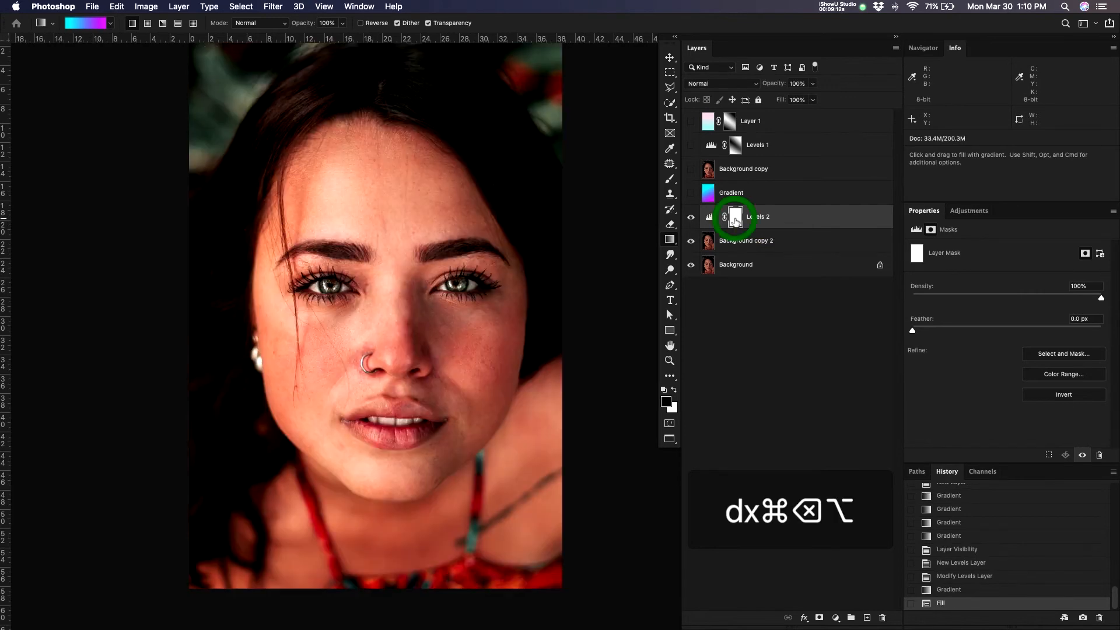
Load the Black, White preset from the Basics group for the Gradient tool
click(85, 23)
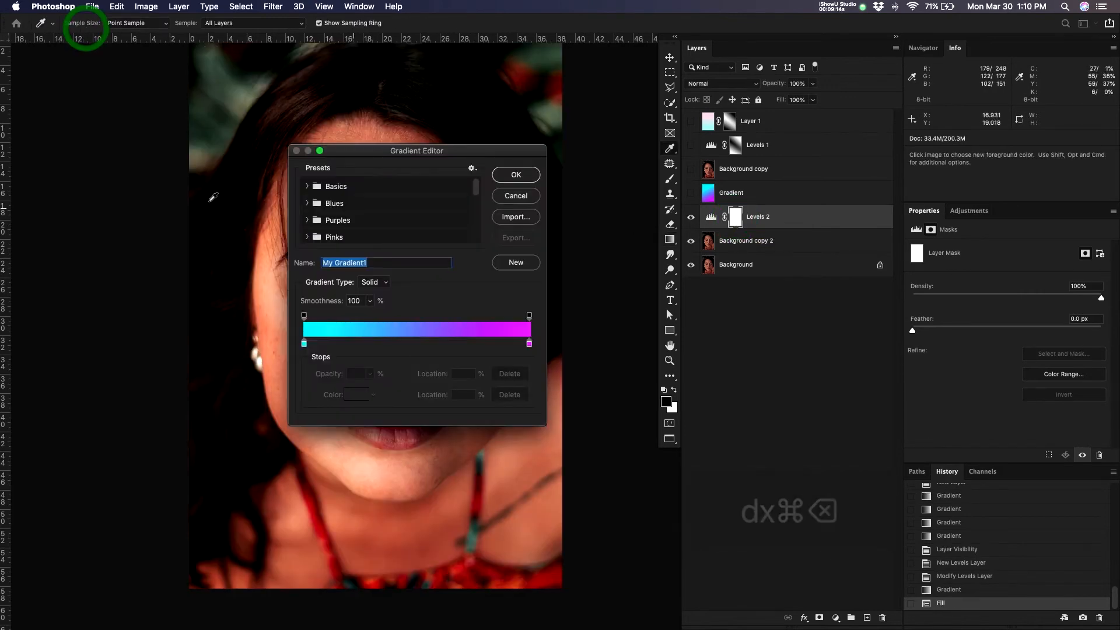
click(307, 186)
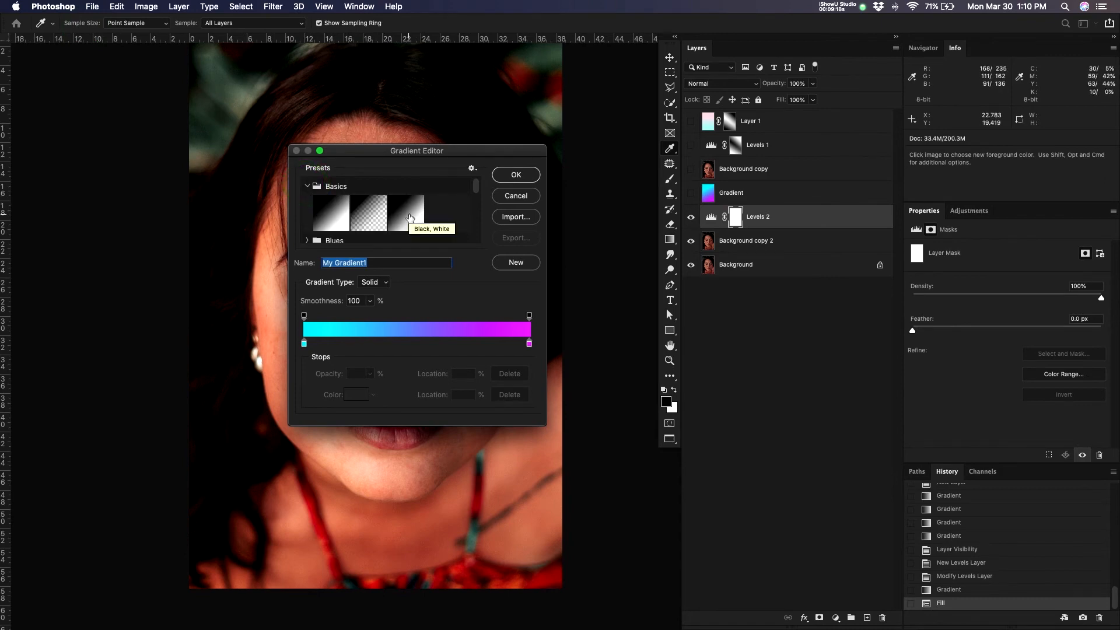
click(409, 216)
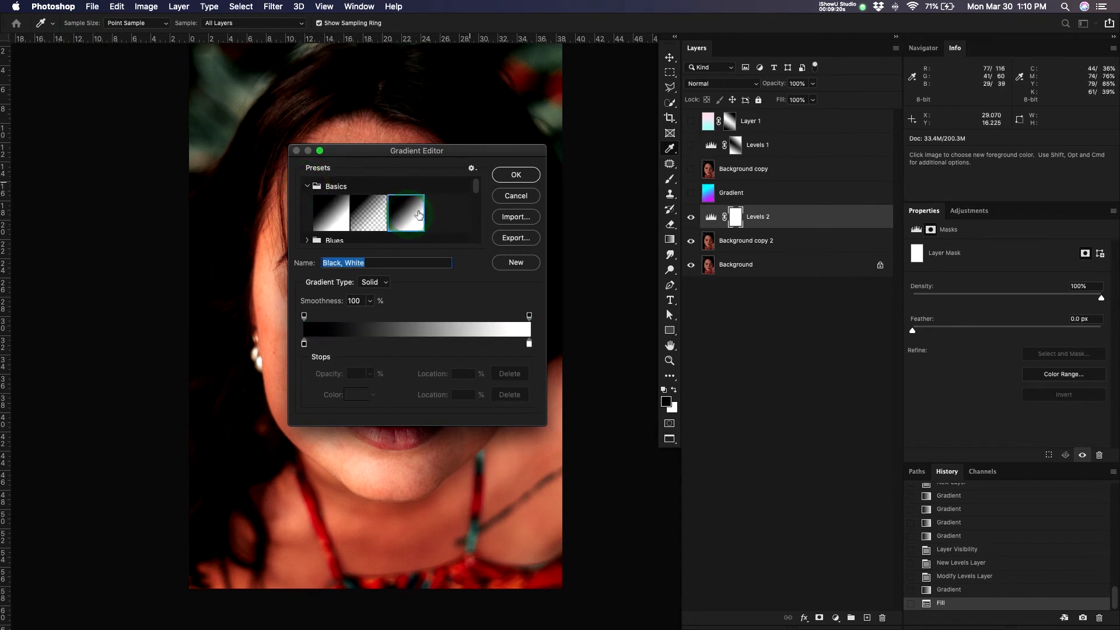
click(512, 176)
key(g)
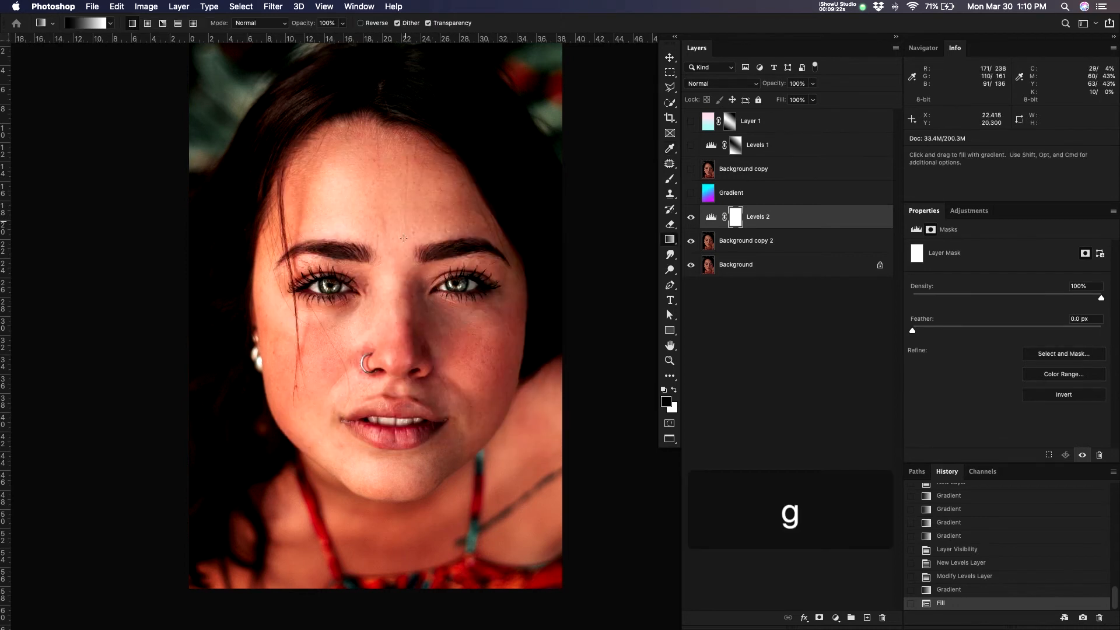
Try drawing the black-to-white gradient down the face on the Levels 2 mask, undoing each attempt
drag(396, 136, 398, 459)
key(super+z)
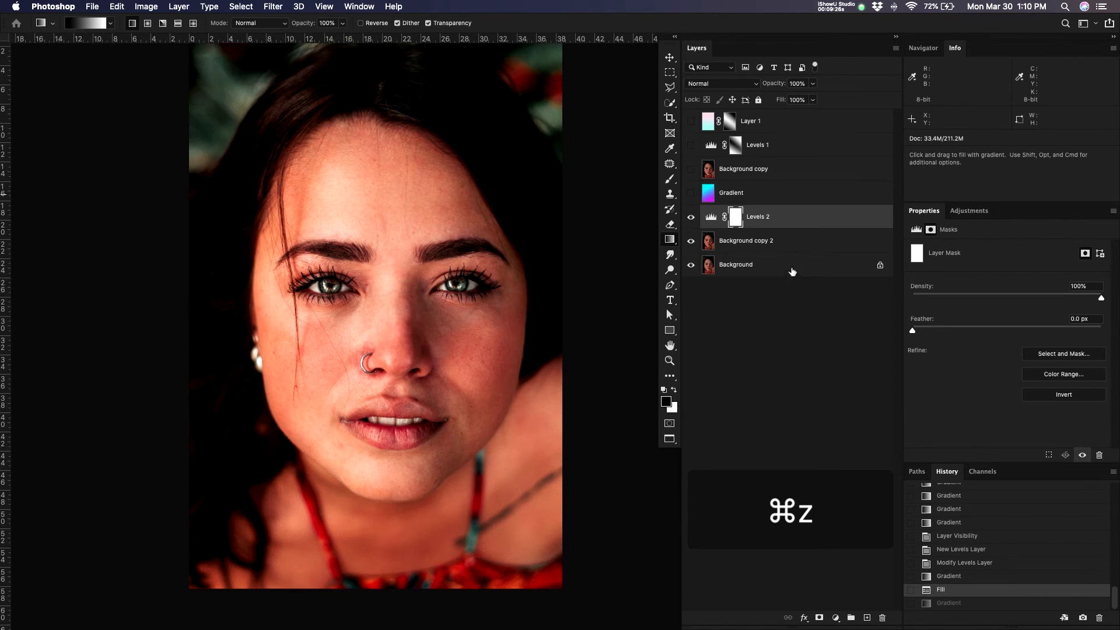
drag(440, 169, 543, 376)
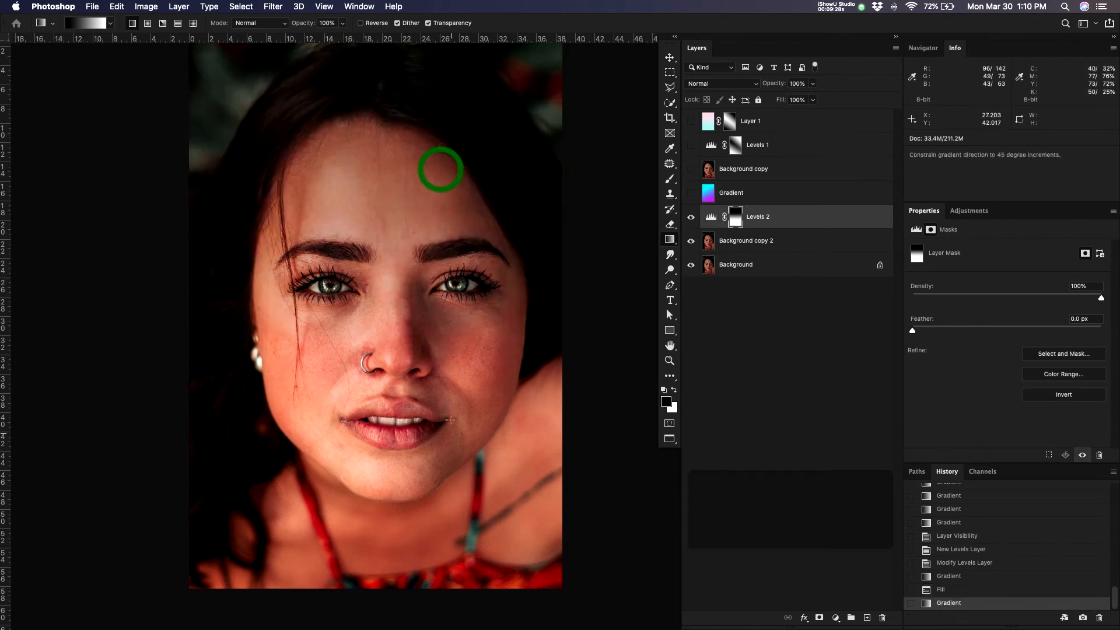
key(super+z)
Set the shadow input level of the Levels 2 adjustment to 82
click(711, 216)
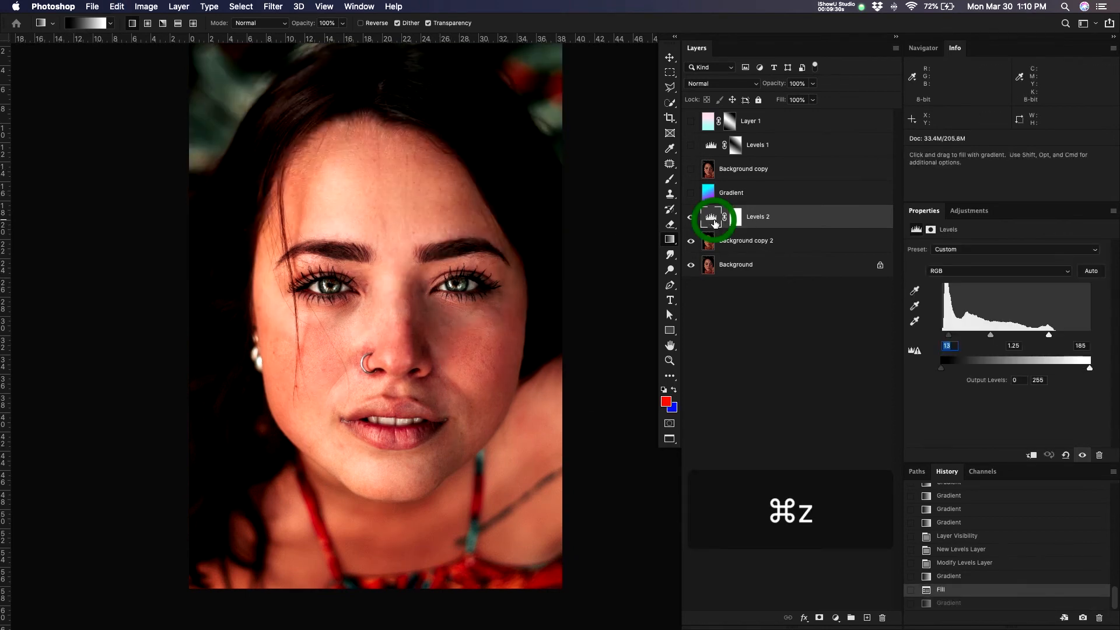
drag(947, 336, 989, 336)
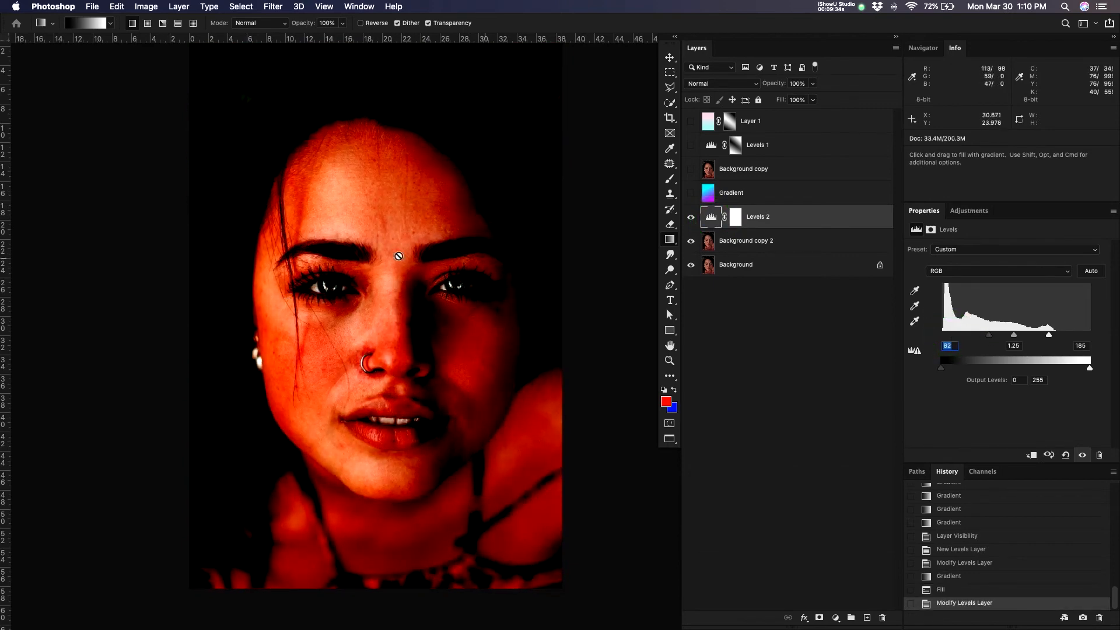
Try a black-to-white gradient from the forehead downward on the Levels 2 mask, then undo it
click(735, 217)
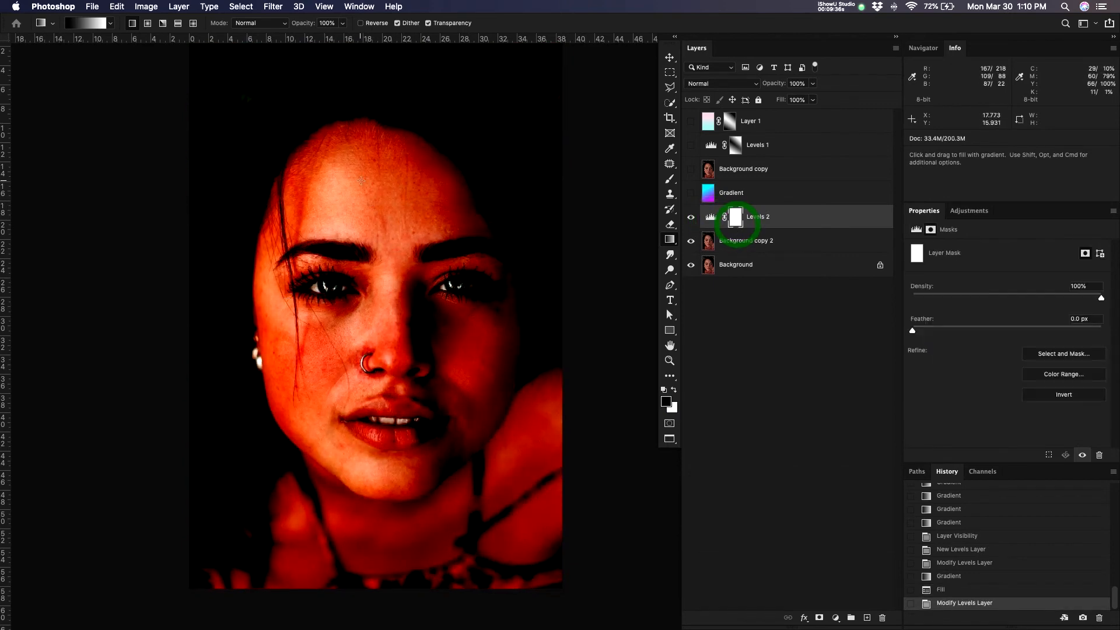
key(g)
drag(379, 145, 382, 286)
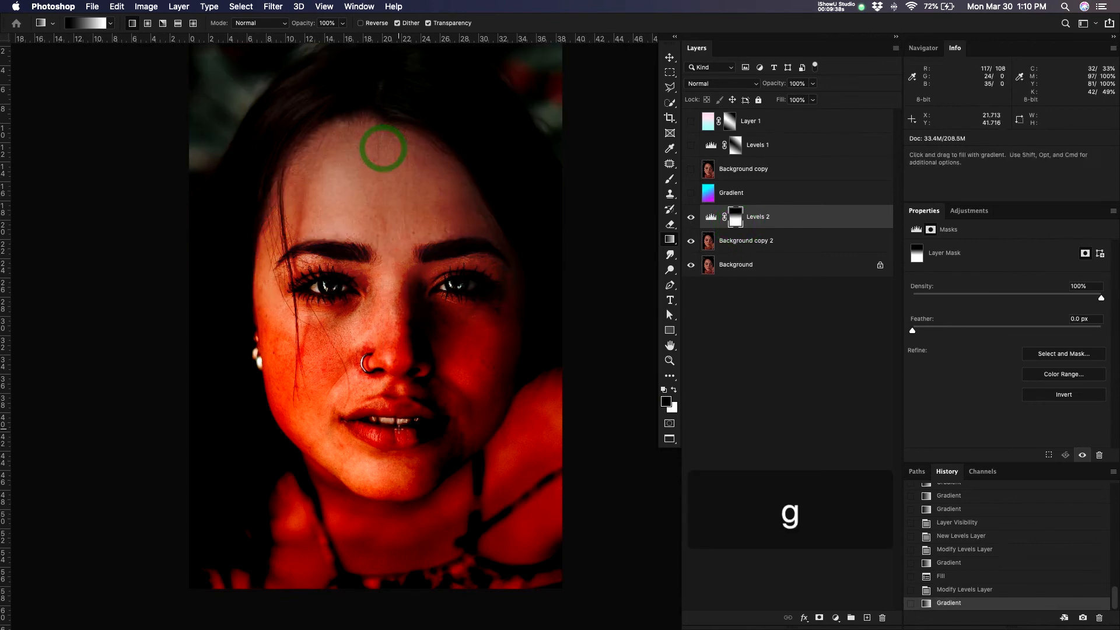
key(super+z)
Draw the black-to-white gradient from the chest straight up to the eyebrows on the Levels 2 mask and inspect the mask alone
drag(418, 546, 418, 244)
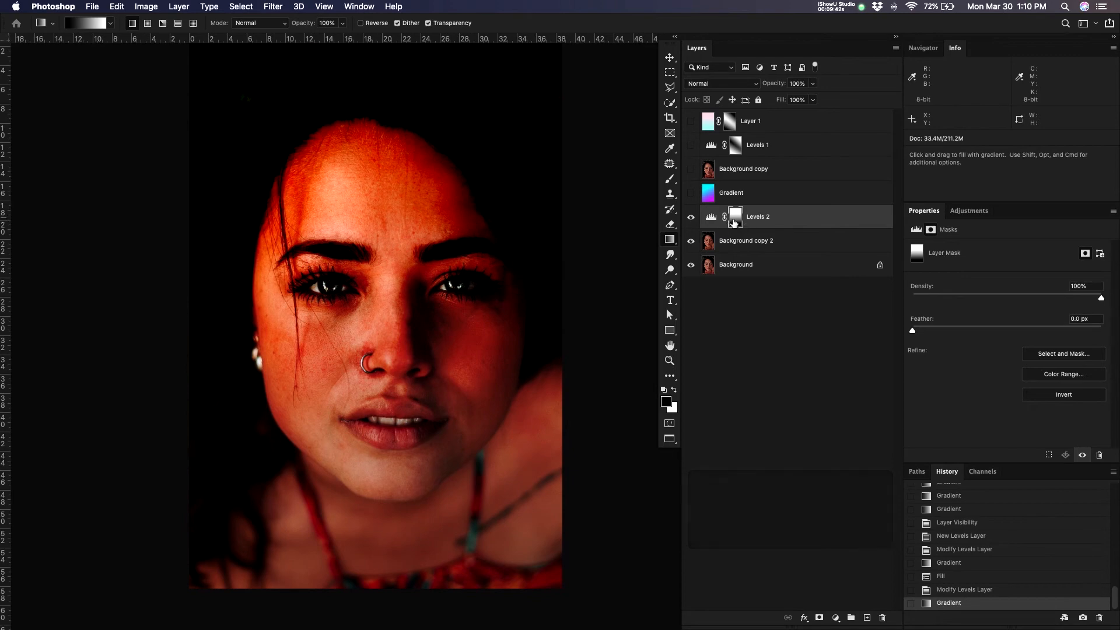
click(735, 220)
alt+click(735, 219)
alt+click(736, 220)
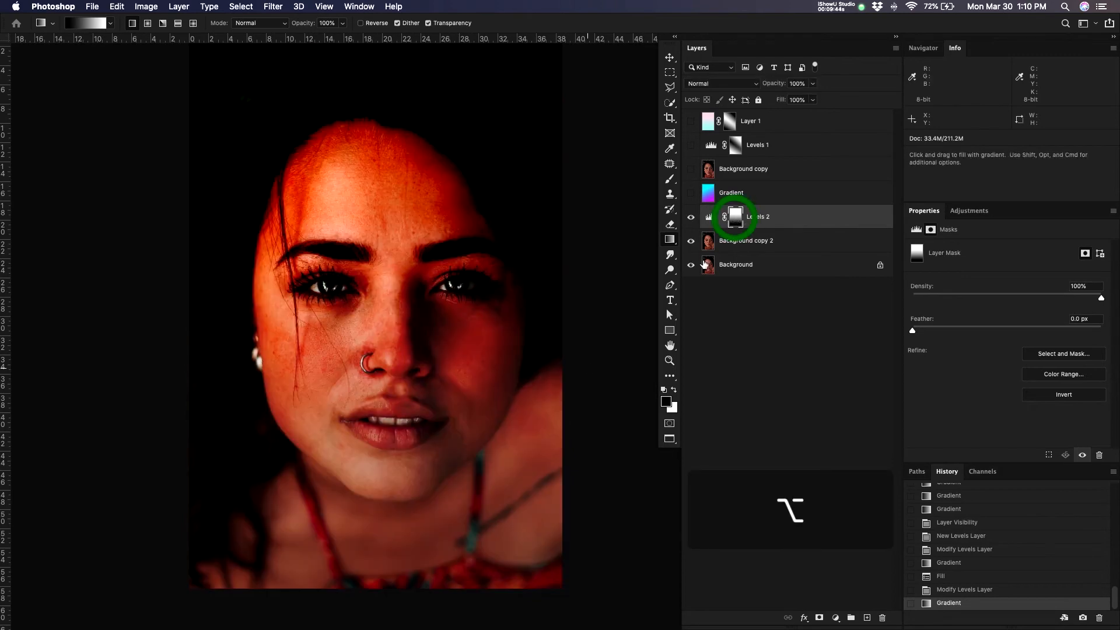
alt+click(736, 223)
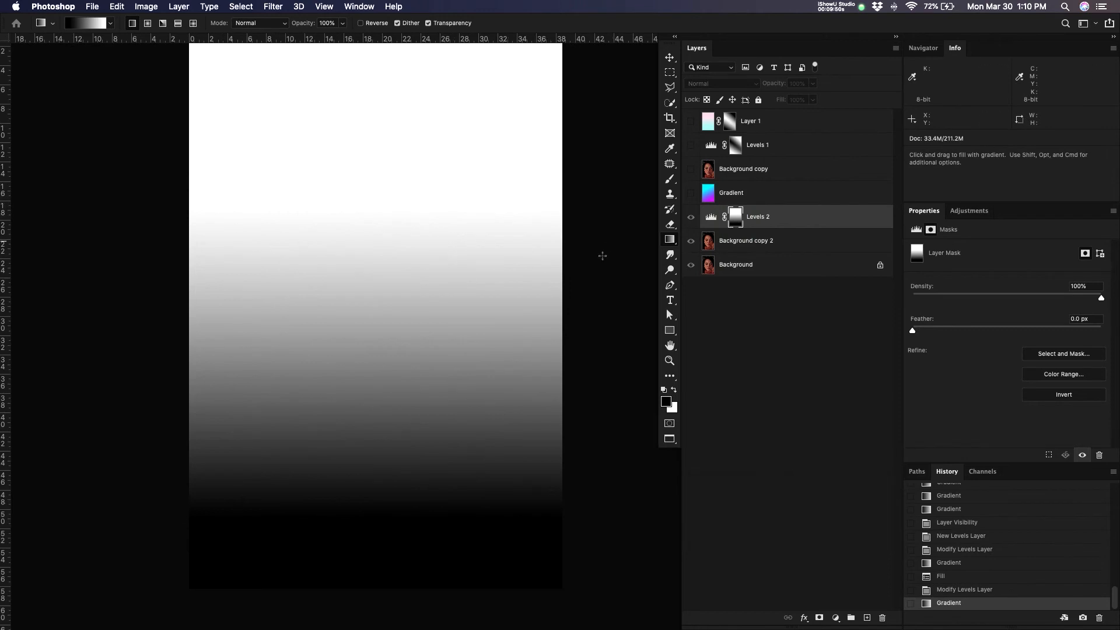
click(697, 219)
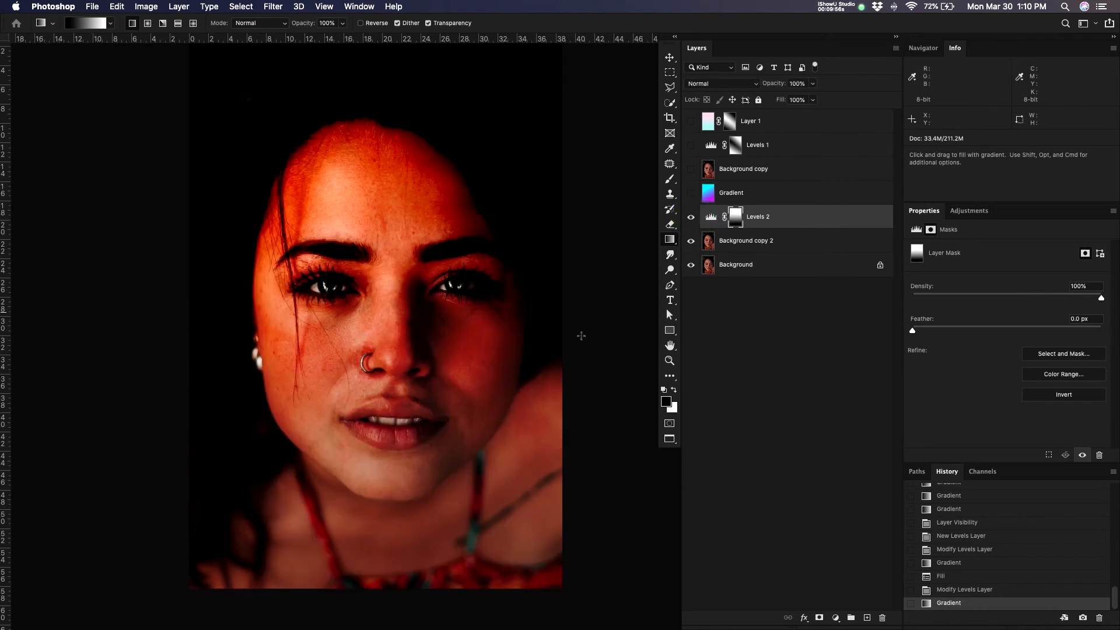
Try a black brush stroke across the middle of the Levels 2 mask, inspect the mask, and undo the stroke
key(b)
mouse_move(366, 375)
mouse_down()
mouse_move(533, 345)
mouse_move(544, 354)
mouse_up()
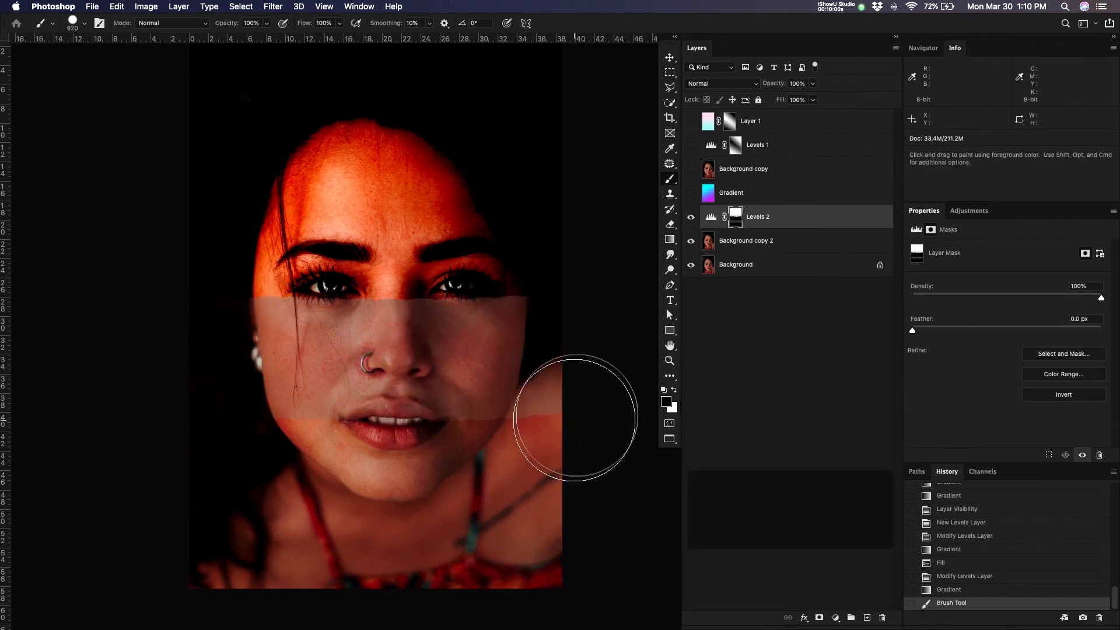
alt+click(734, 217)
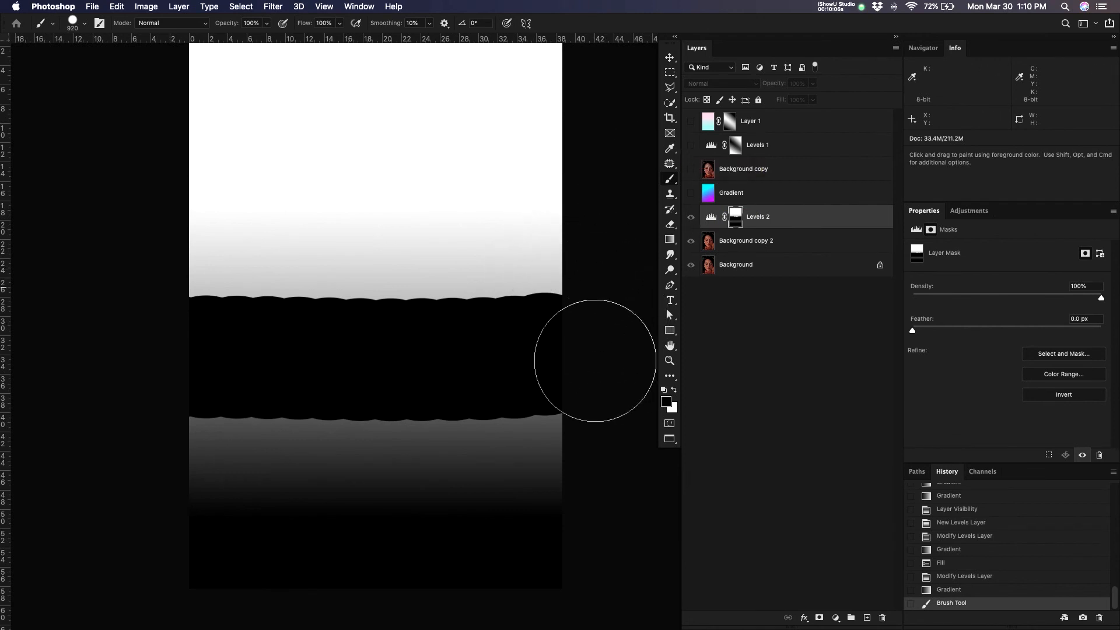
key(super+z)
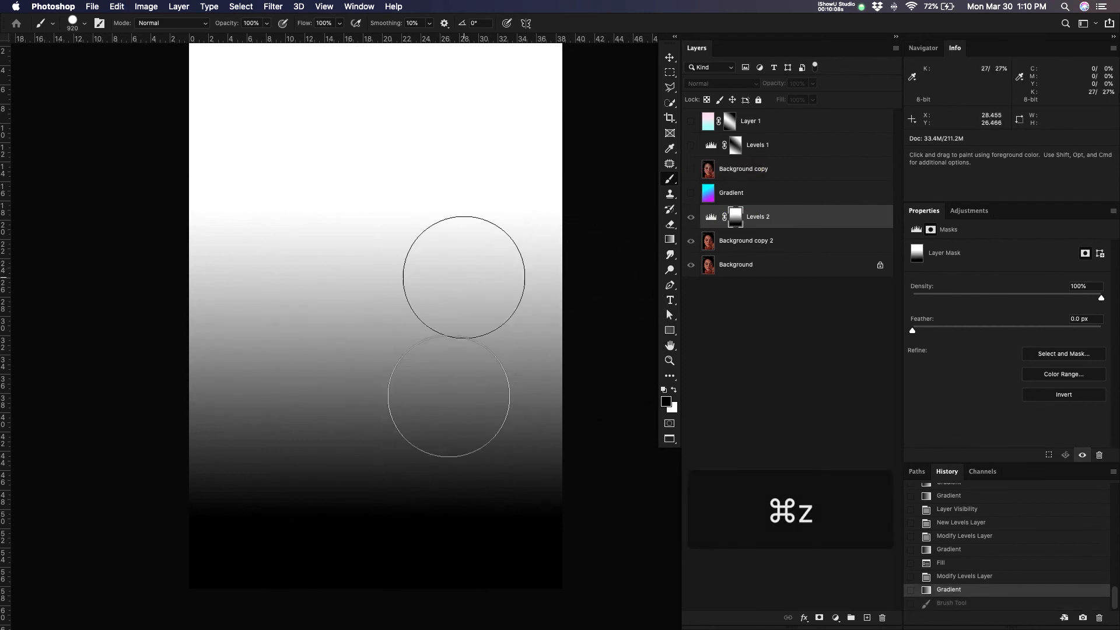
alt+click(736, 217)
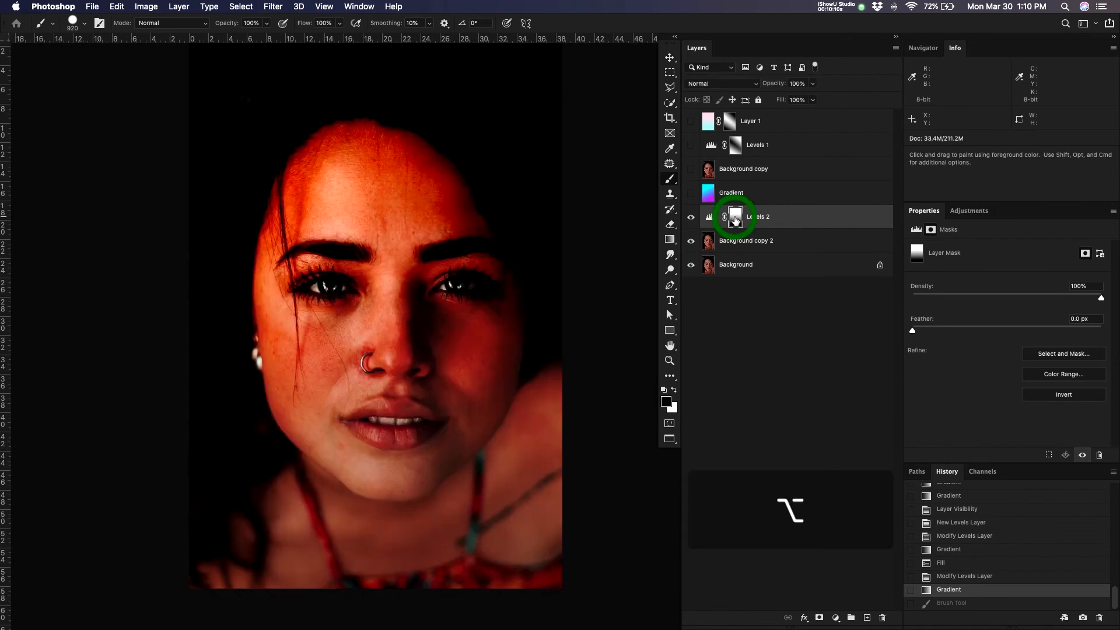
Redraw the black-to-white gradient on the Levels 2 mask in several directions, ending diagonally from the photo's upper-right corner toward the nose
key(g)
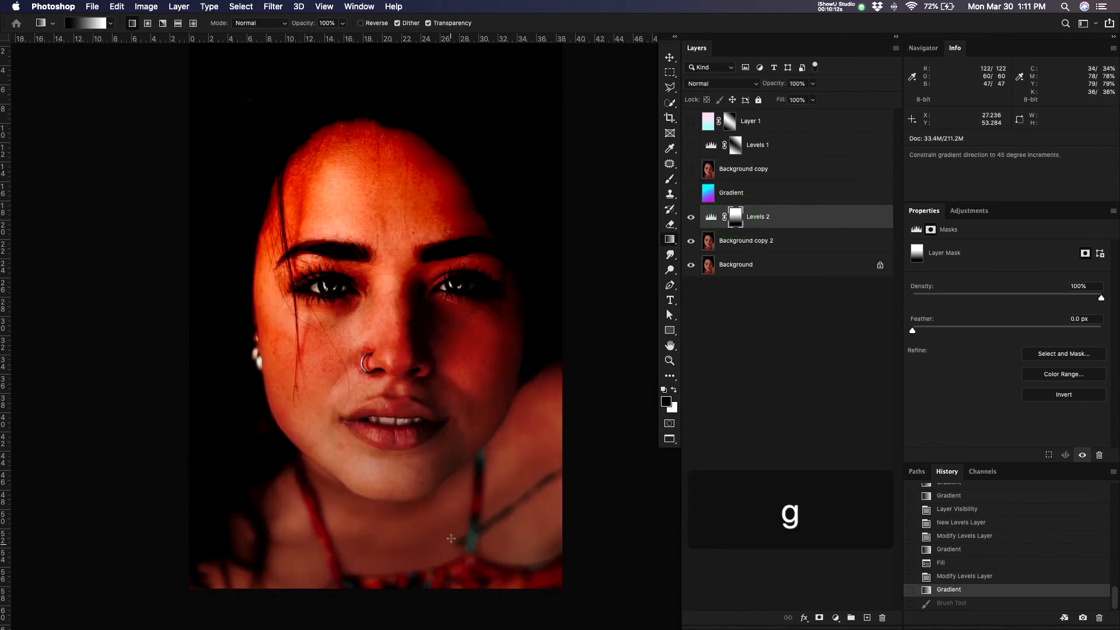
drag(446, 537, 446, 136)
drag(541, 92, 466, 195)
drag(216, 91, 448, 461)
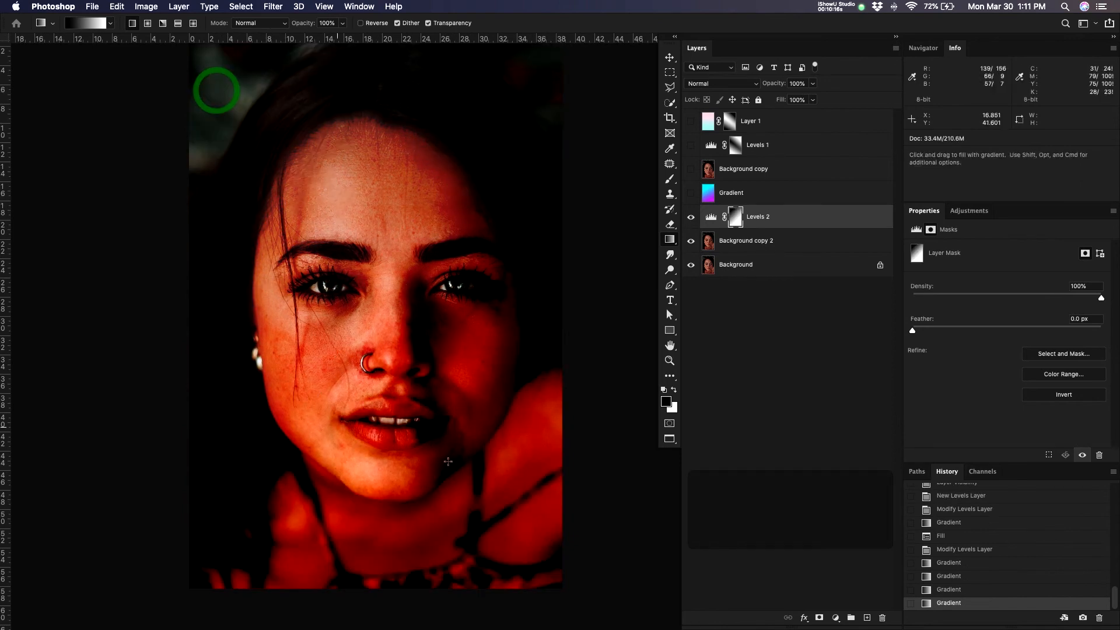
drag(300, 488, 516, 174)
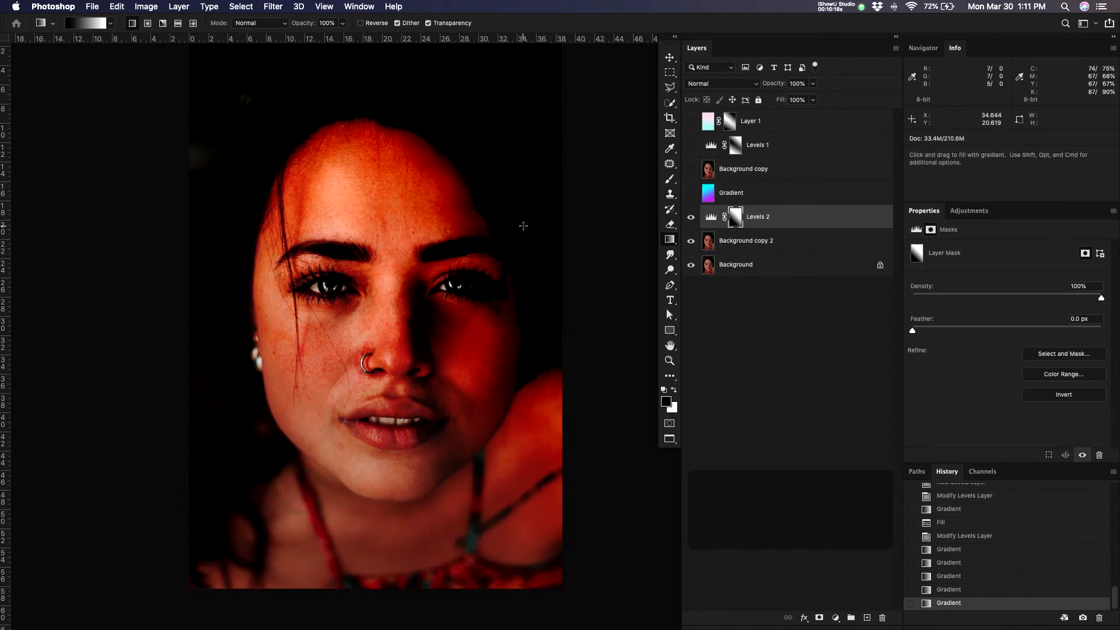
drag(533, 95, 405, 288)
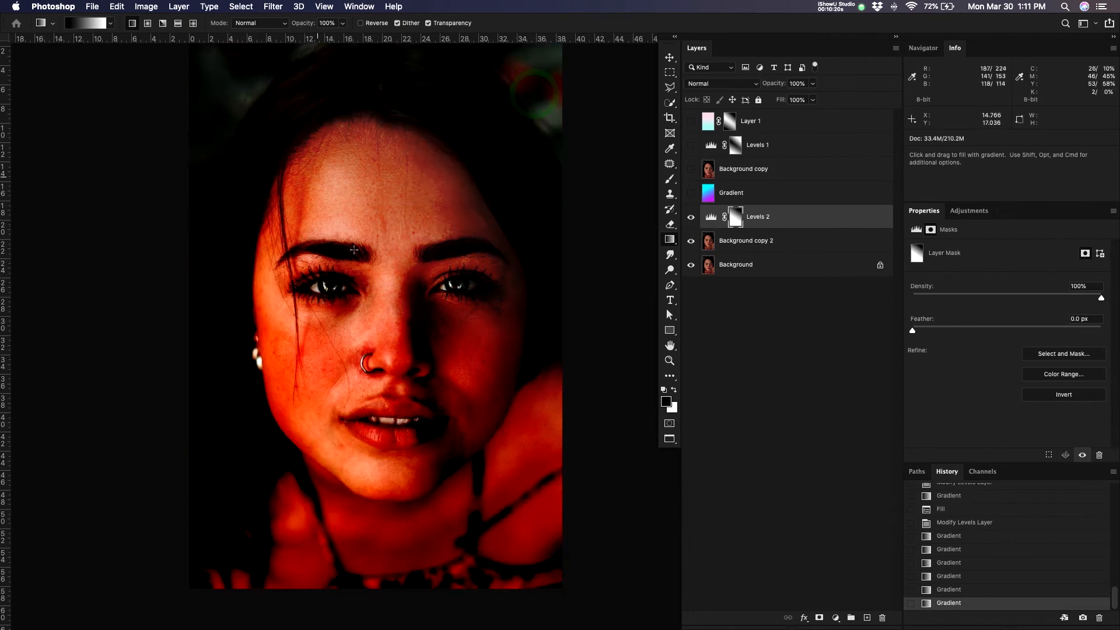
Redraw the black-to-white gradient on the Levels 2 mask diagonally across the face, up from the lips to the forehead, and back down to the mouth
drag(424, 218, 339, 320)
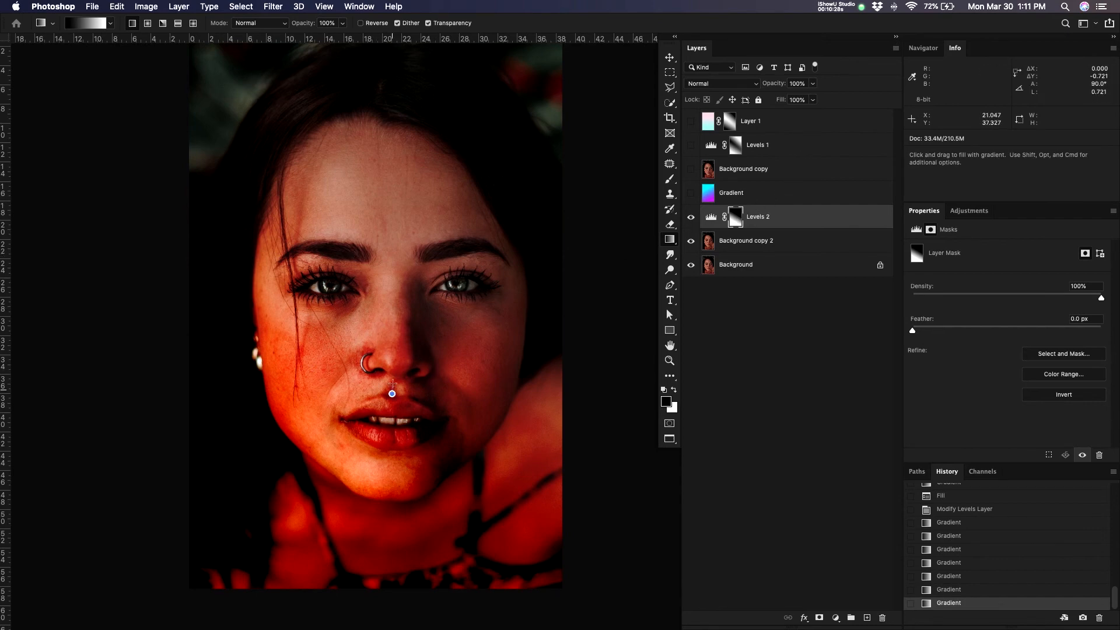
drag(392, 393, 382, 140)
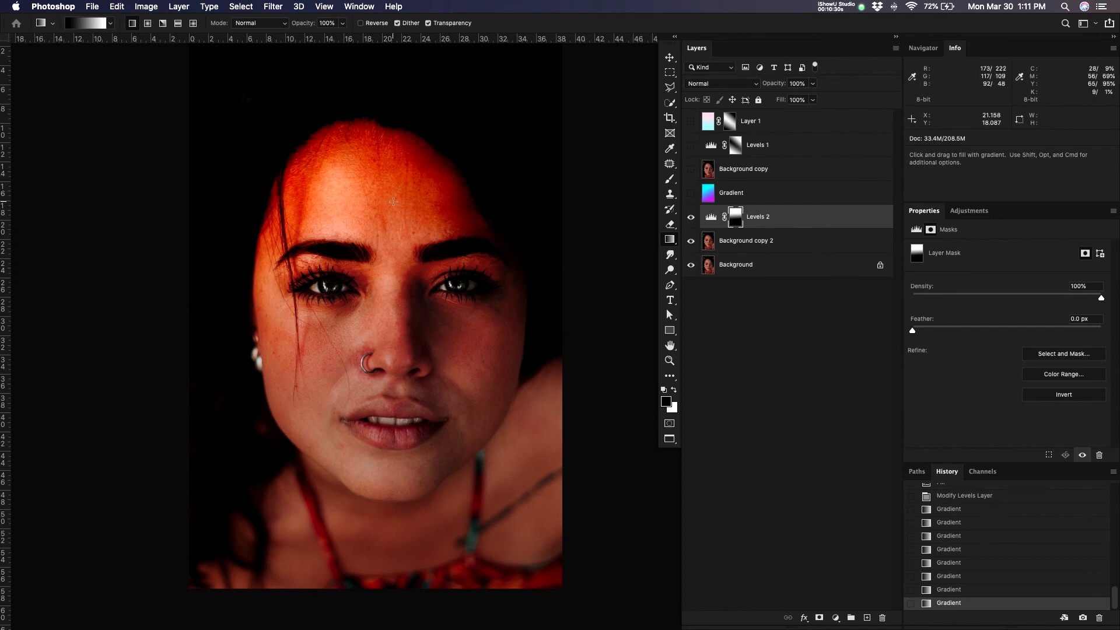
drag(400, 185, 378, 415)
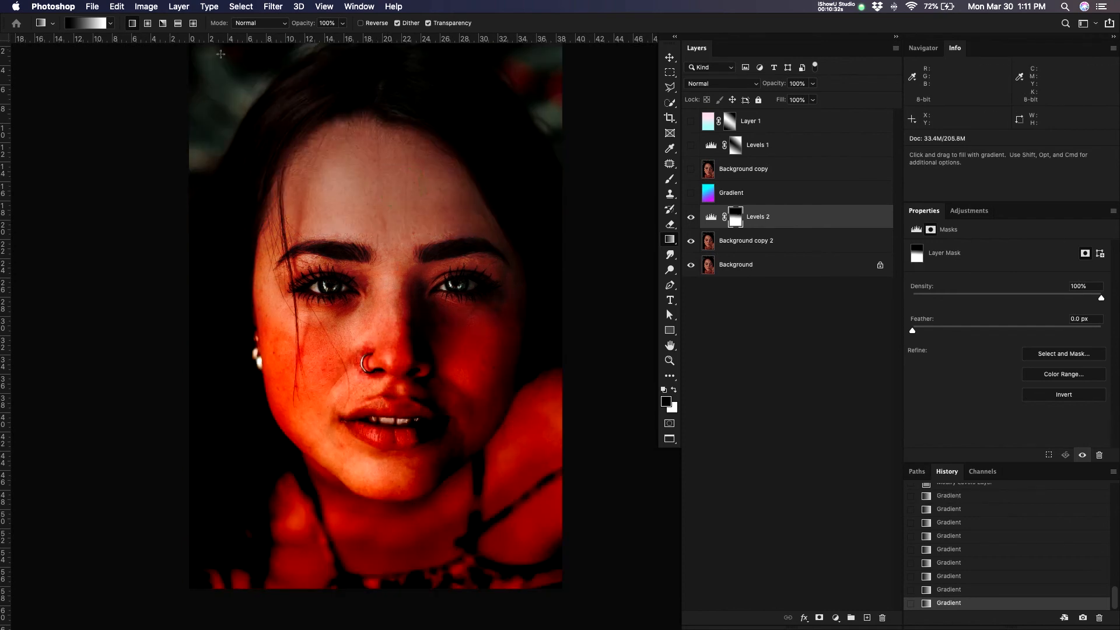
Switch the gradient to the second Basics preset, fading from black to transparent
click(88, 23)
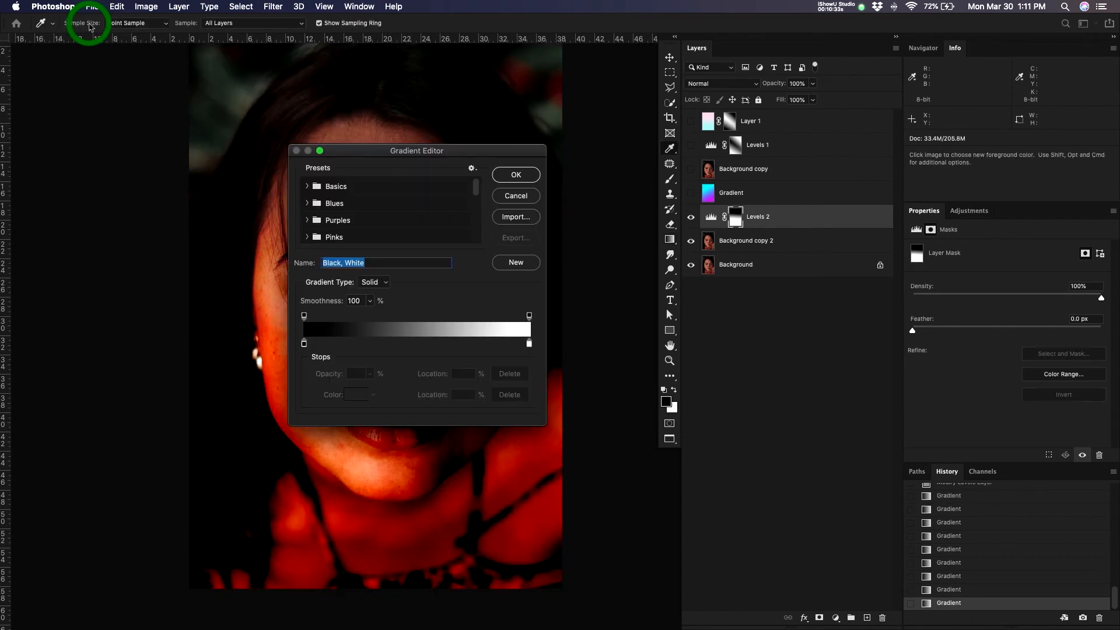
click(308, 186)
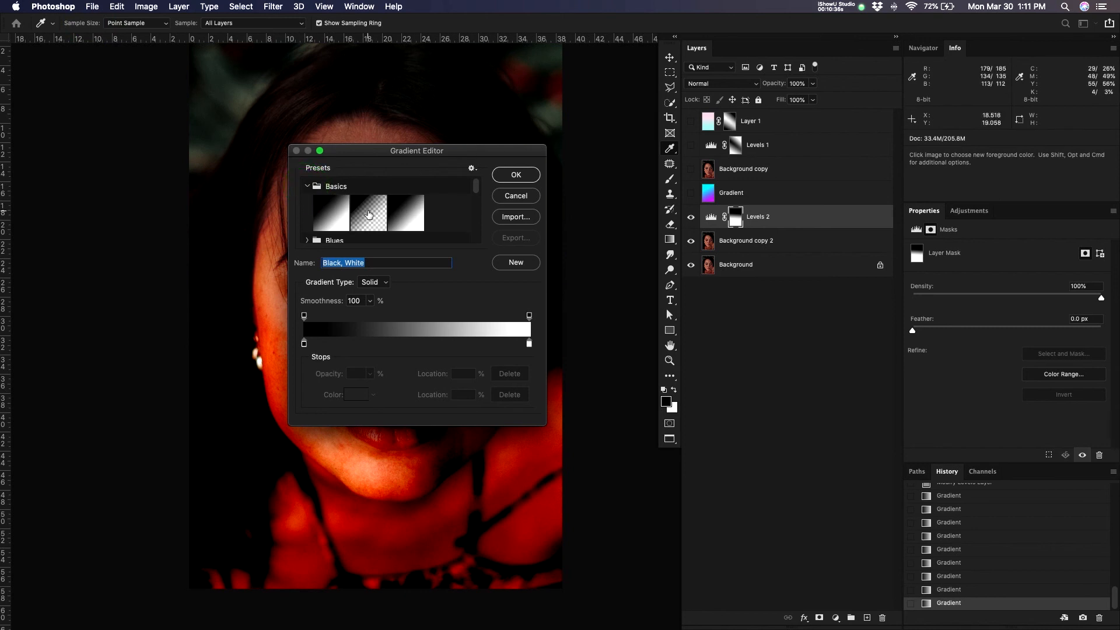
click(368, 214)
click(515, 174)
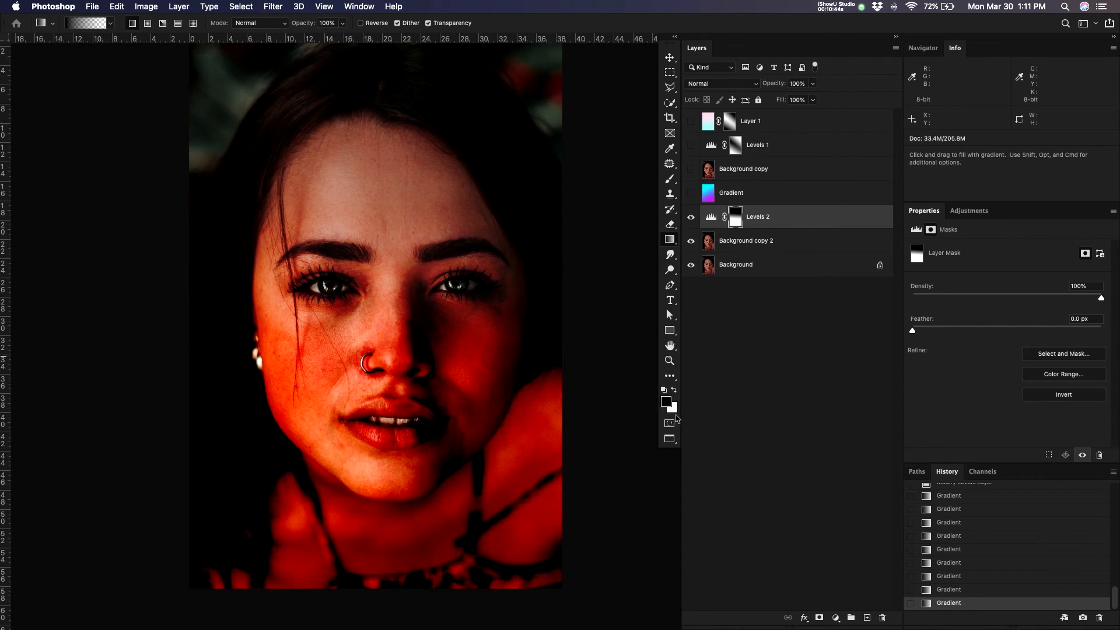
Fill the Levels 2 mask with white and keep the mask selected
click(736, 217)
key(super+BackSpace)
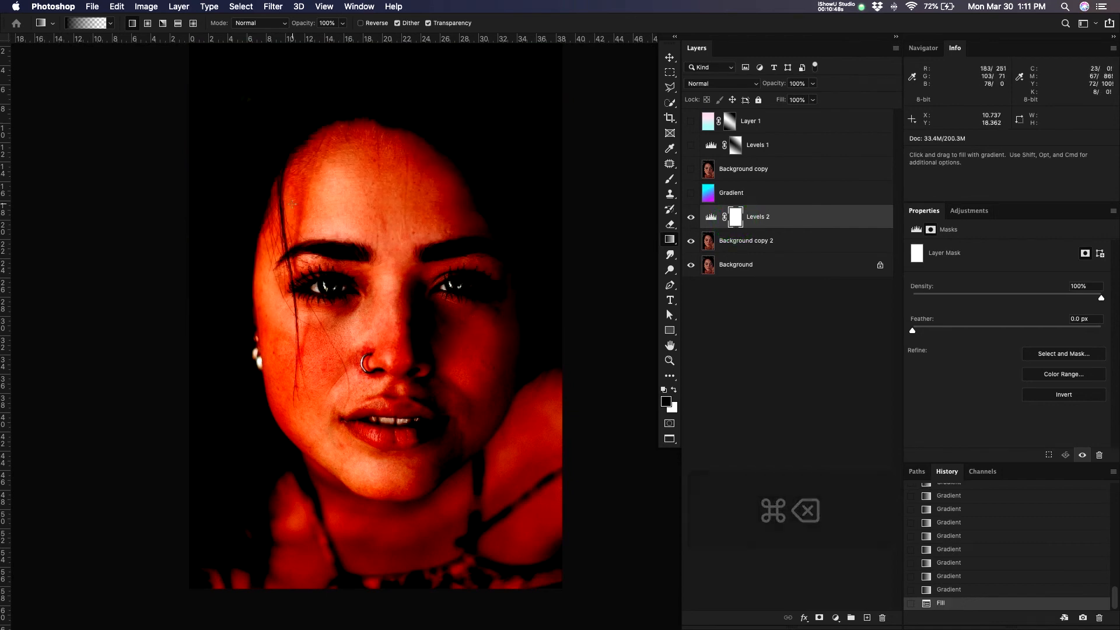
click(710, 217)
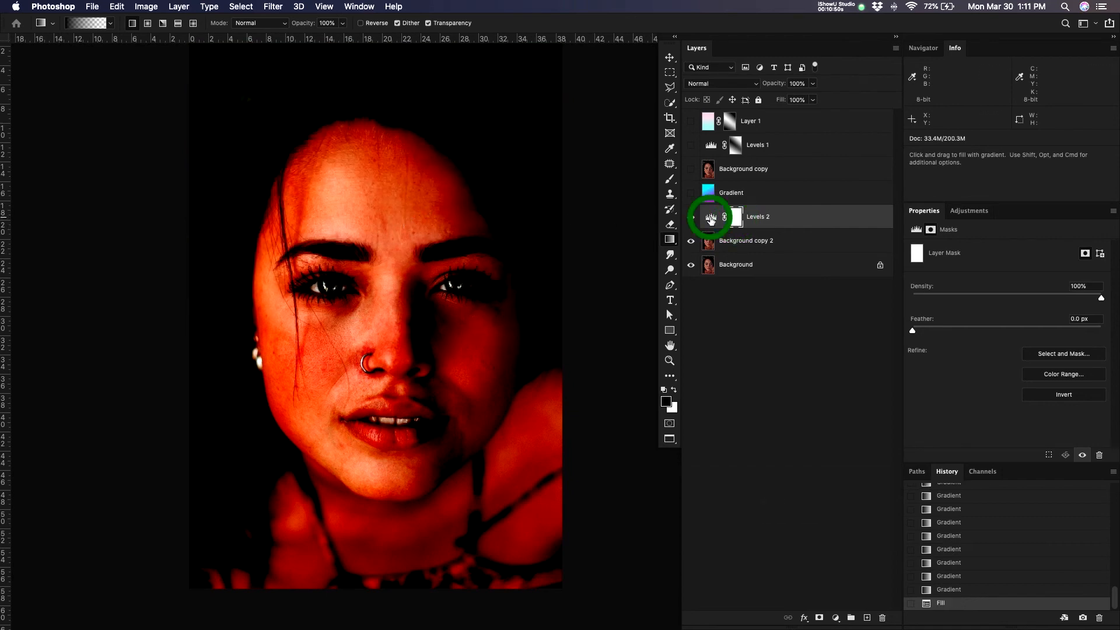
click(736, 219)
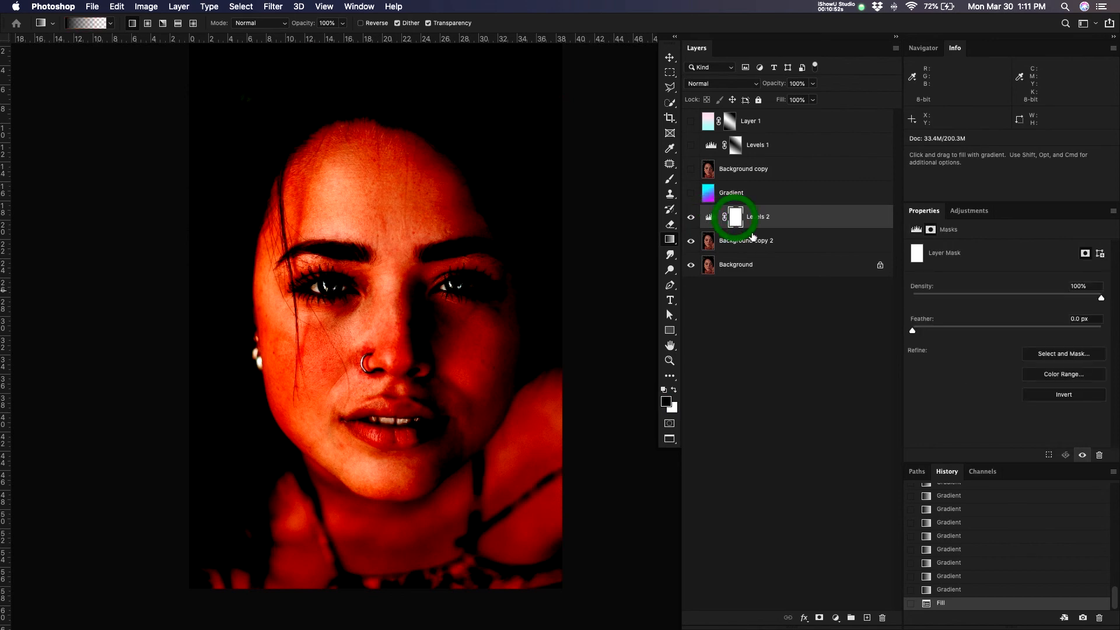
Set the Levels 2 adjustment's black input level to 0 and its white input level to 87
click(709, 218)
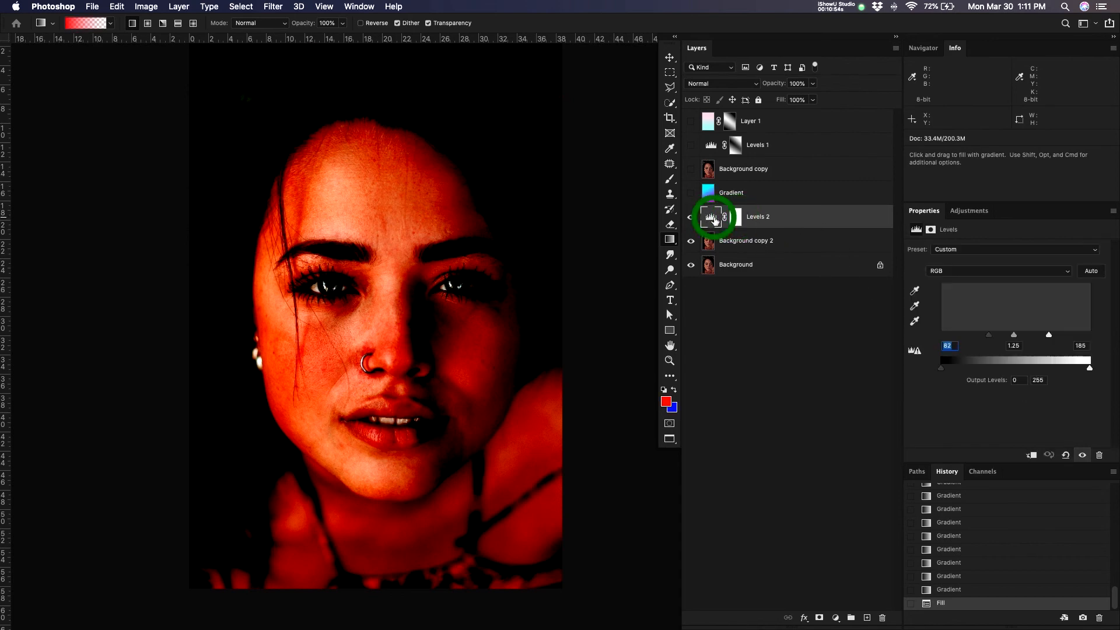
drag(984, 334, 964, 336)
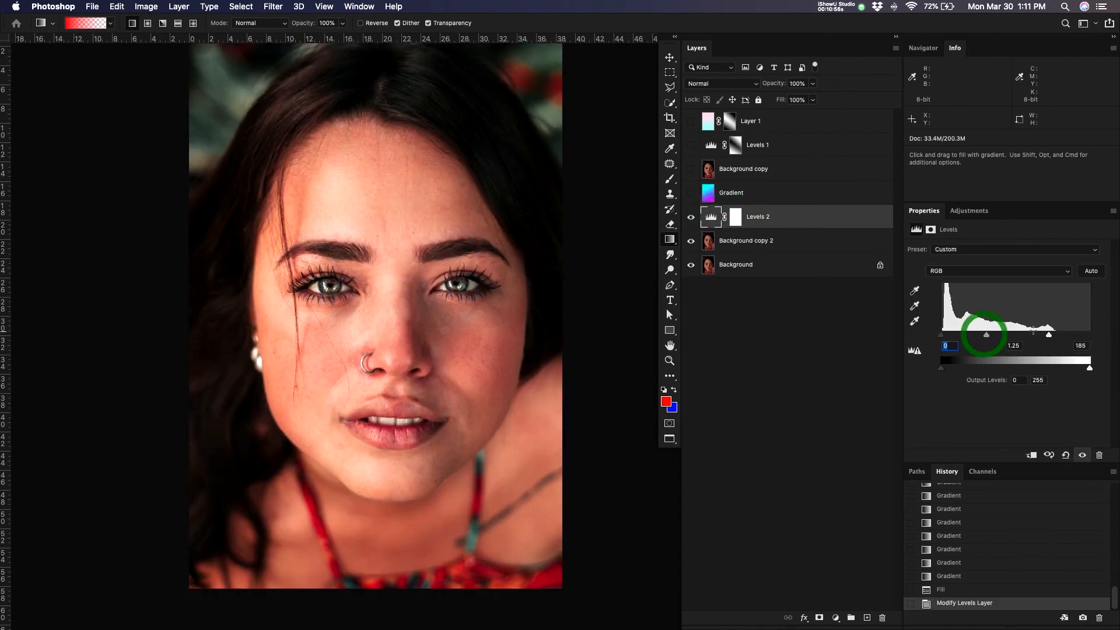
drag(1048, 335, 994, 351)
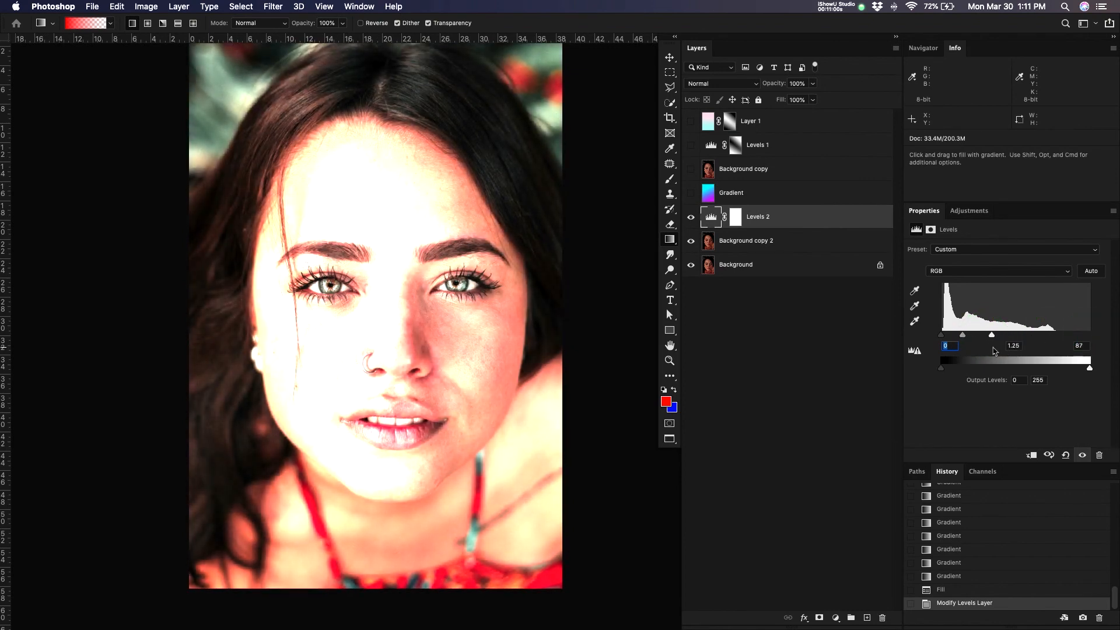
Try two short black-to-transparent gradients across the cheek toward the nose on the Levels 2 mask, undoing each one
click(724, 218)
click(724, 217)
click(735, 217)
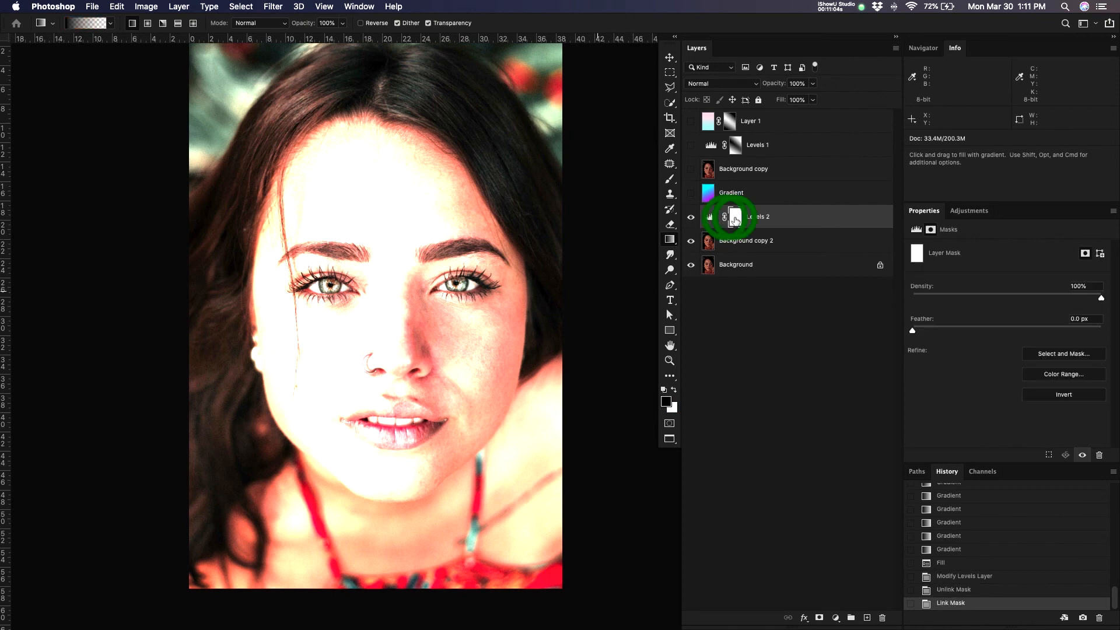
key(g)
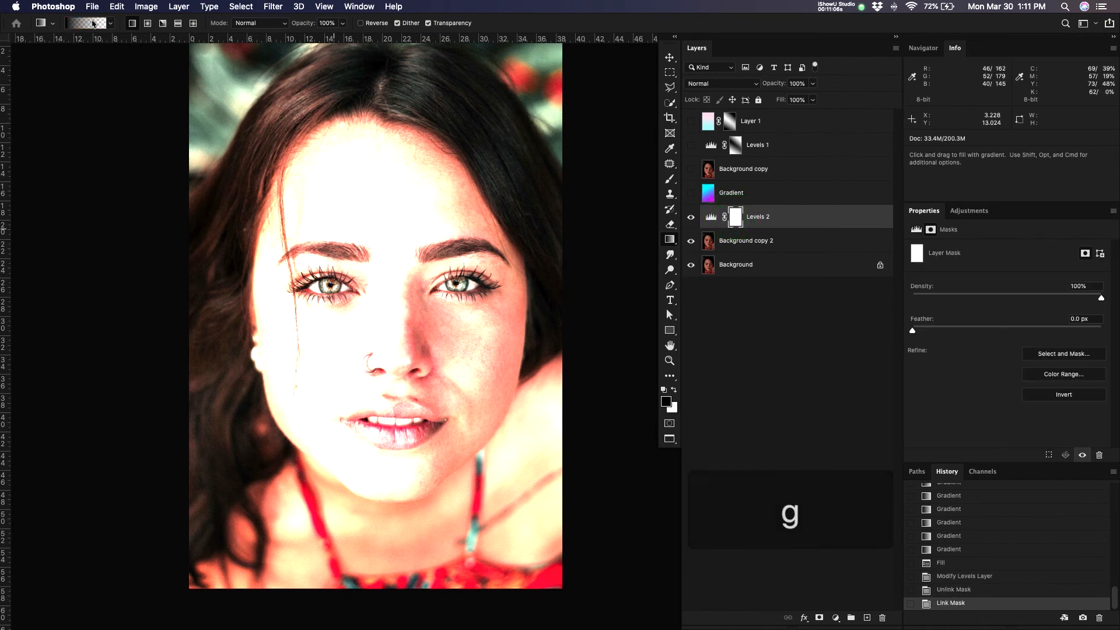
drag(319, 289, 380, 300)
key(cmd+z)
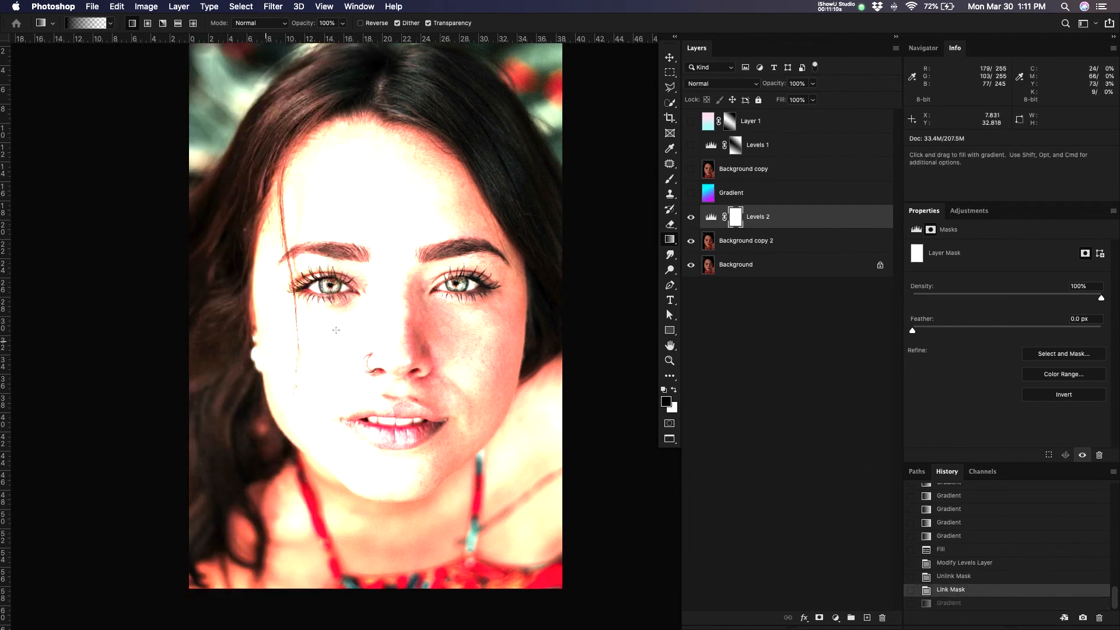
drag(255, 305, 405, 306)
key(shift)
key(super+z)
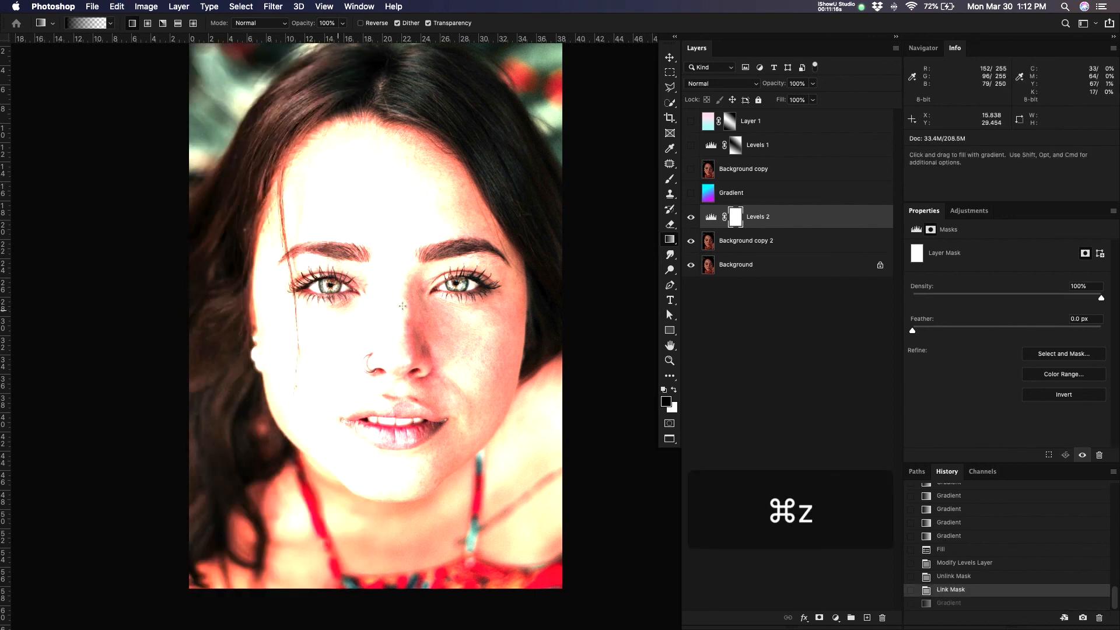
Draw a perfectly horizontal black-to-transparent gradient across the face just below both eyes on the Levels 2 mask and inspect the mask alone
drag(278, 300, 491, 300)
key(shift)
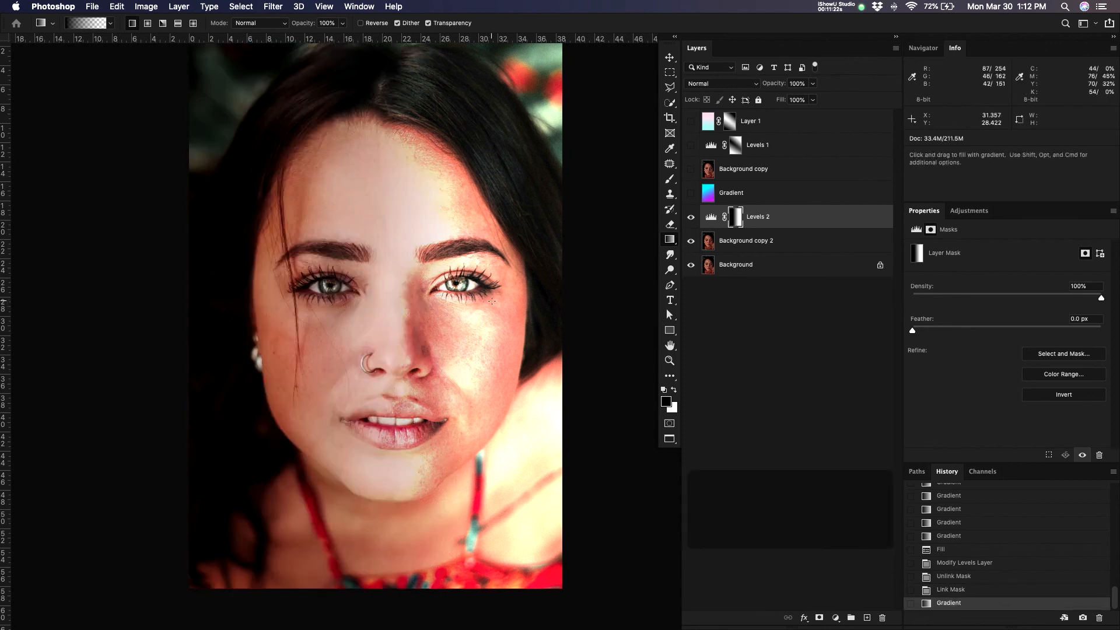
alt+click(738, 216)
alt+click(738, 217)
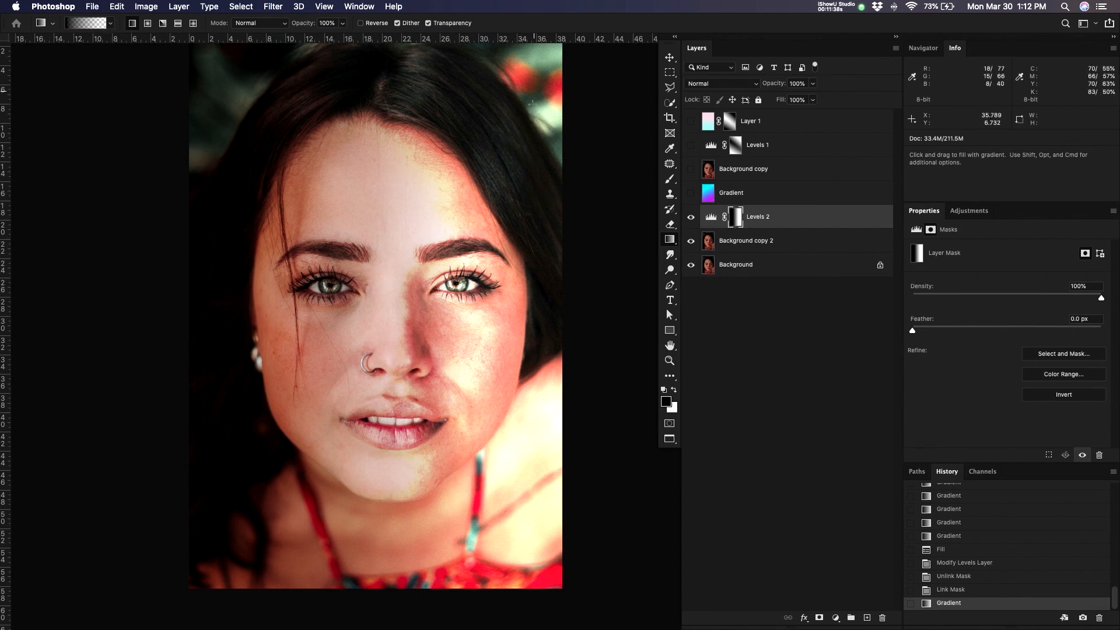
Add black-to-transparent gradients inward from the photo's upper-right corner, lower-right corner and bottom edge on the Levels 2 mask, and display the mask alone
drag(532, 80, 413, 211)
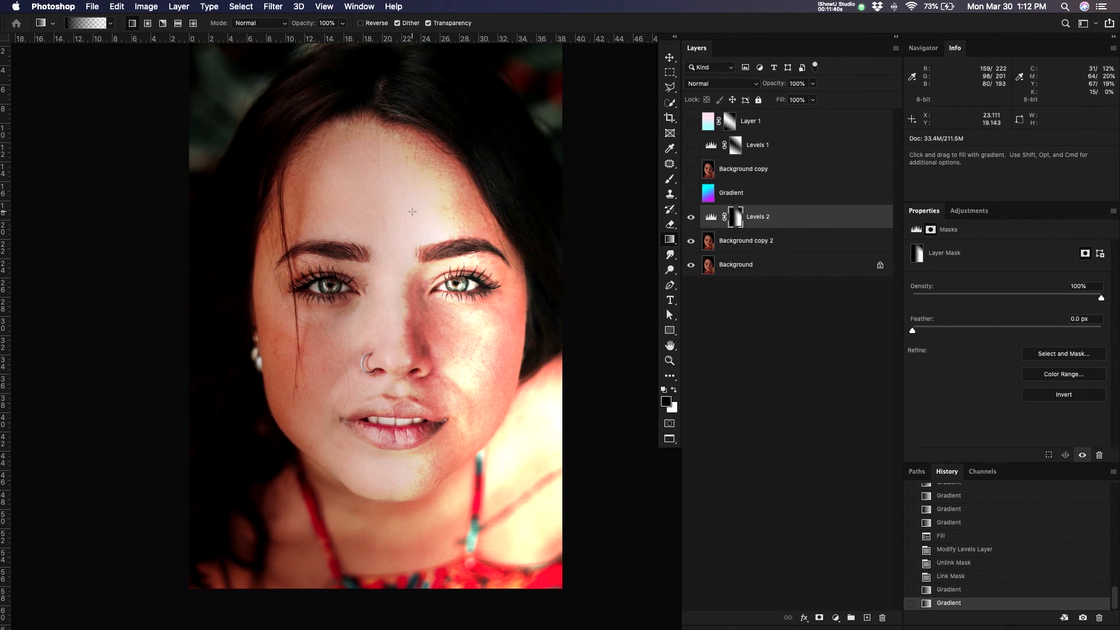
drag(537, 581, 410, 379)
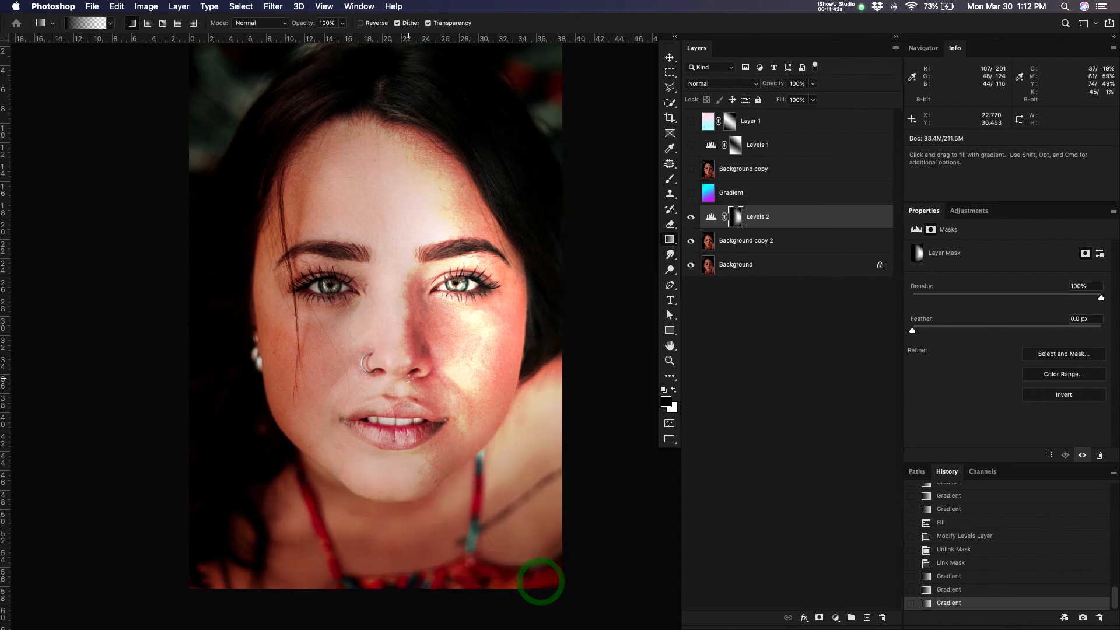
drag(397, 595, 398, 594)
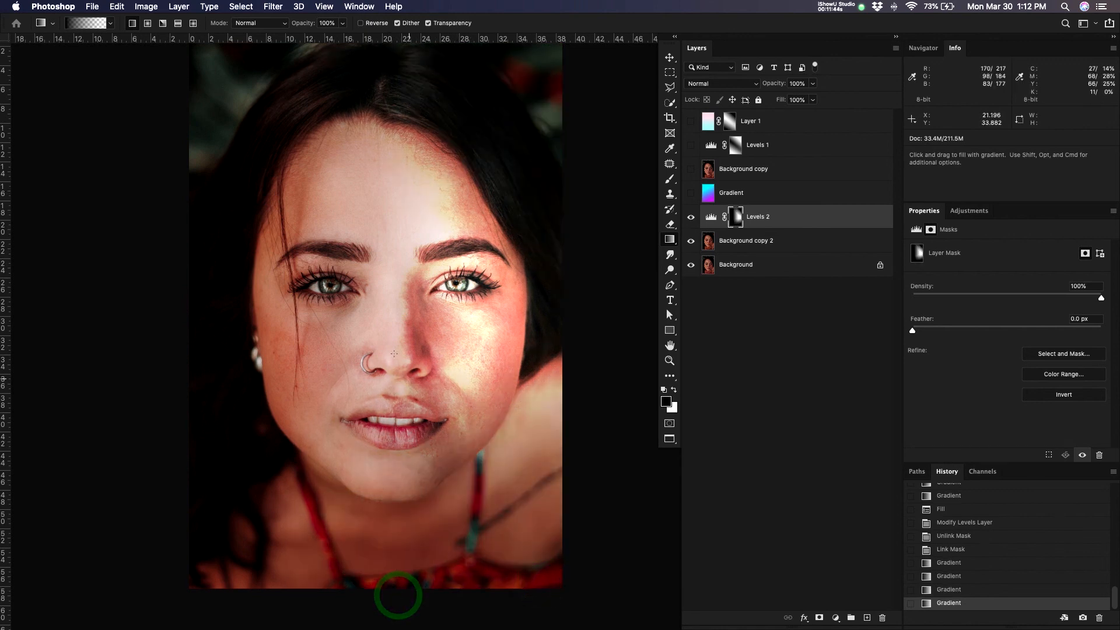
alt+click(732, 223)
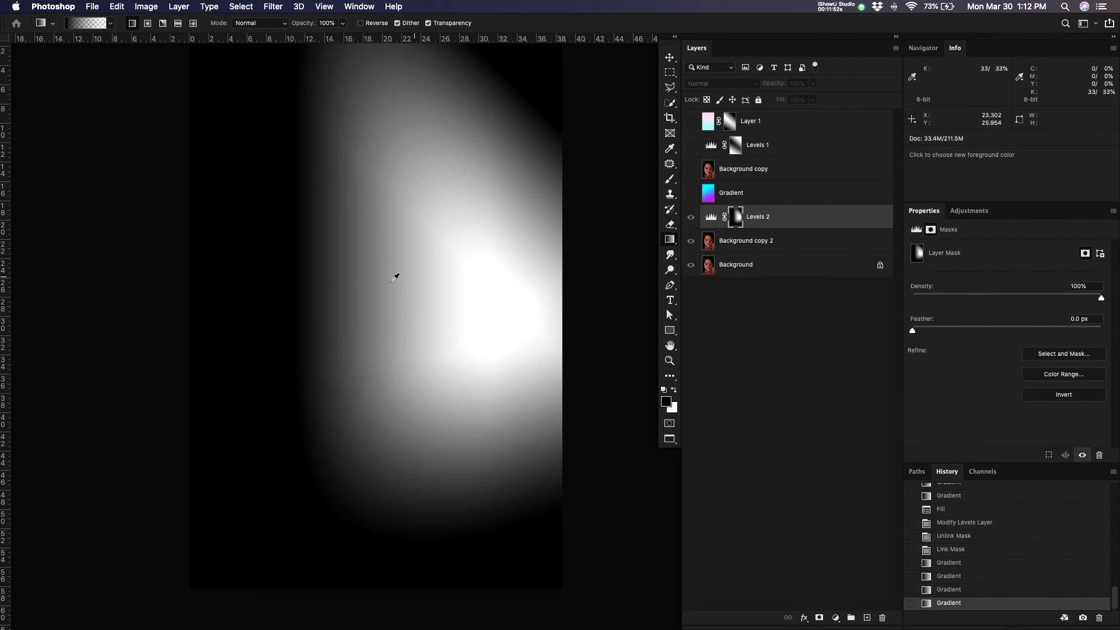
drag(378, 202, 386, 264)
key(g)
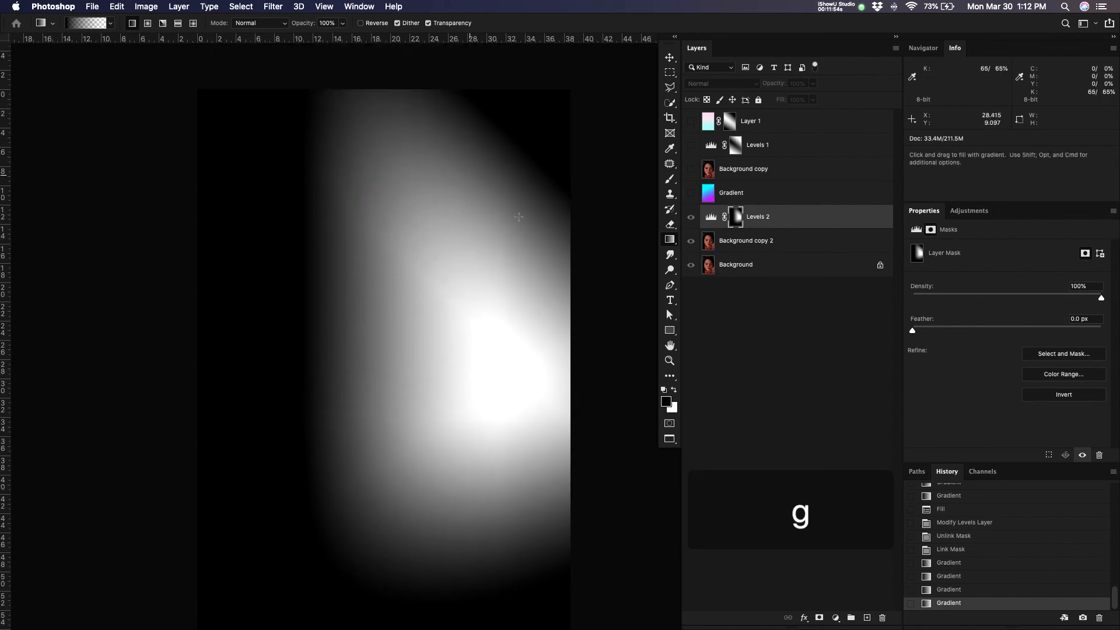